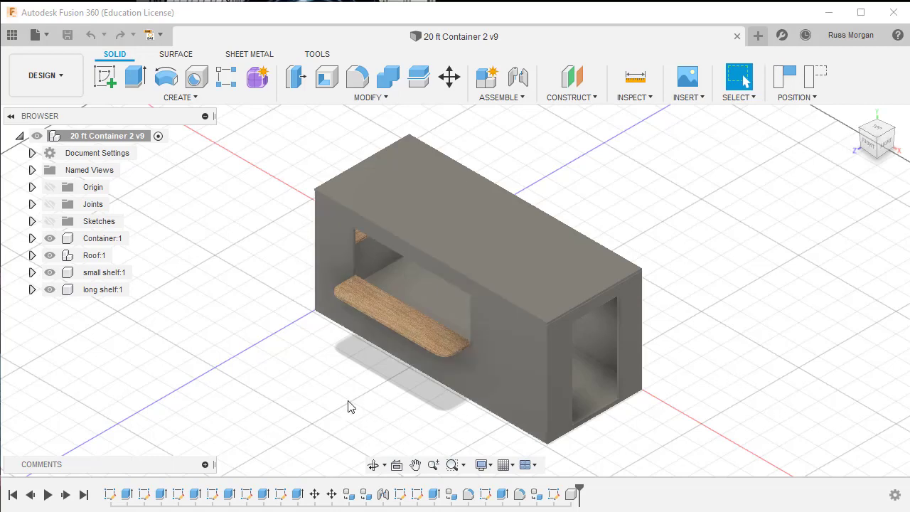
# Step: Orbit the container model from isometric to a more front-on view
pyautogui.keyDown('shift'); pyautogui.moveTo(348, 407); pyautogui.dragTo(360, 386, button='middle'); pyautogui.keyUp('shift')
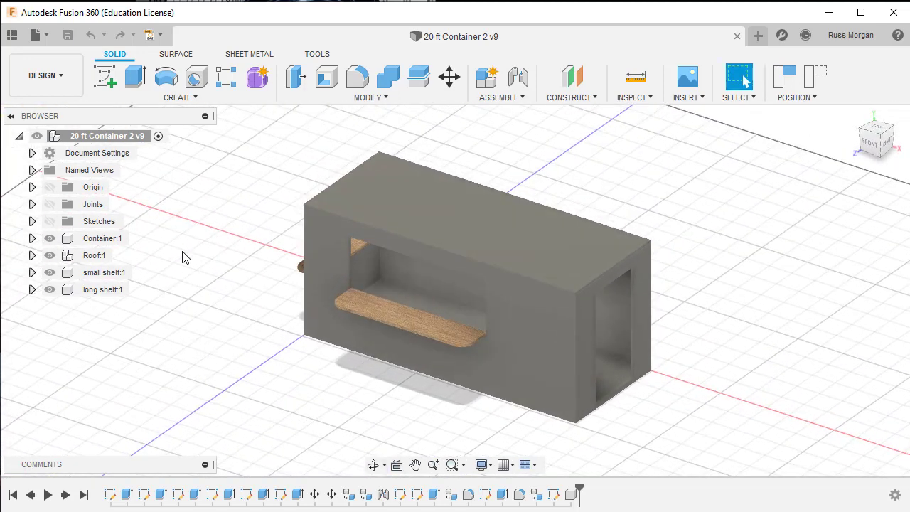
pyautogui.click(43, 35)
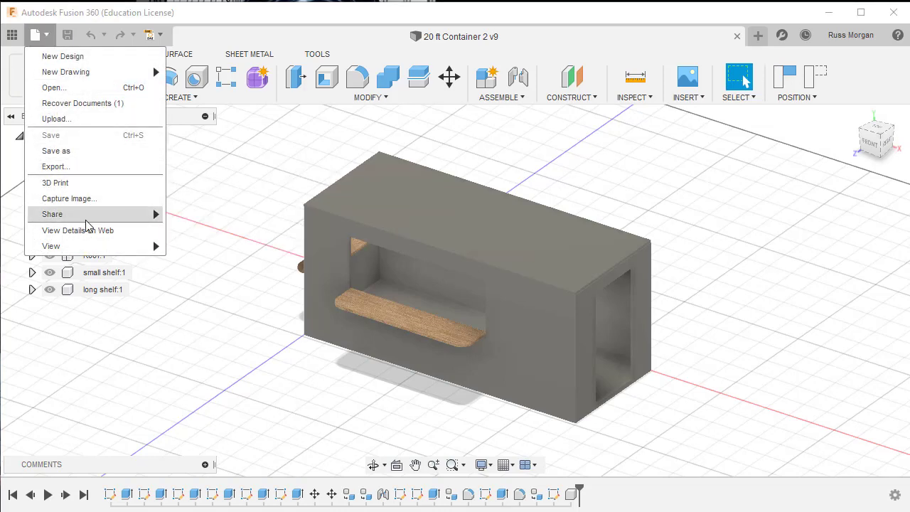
pyautogui.press('Escape')
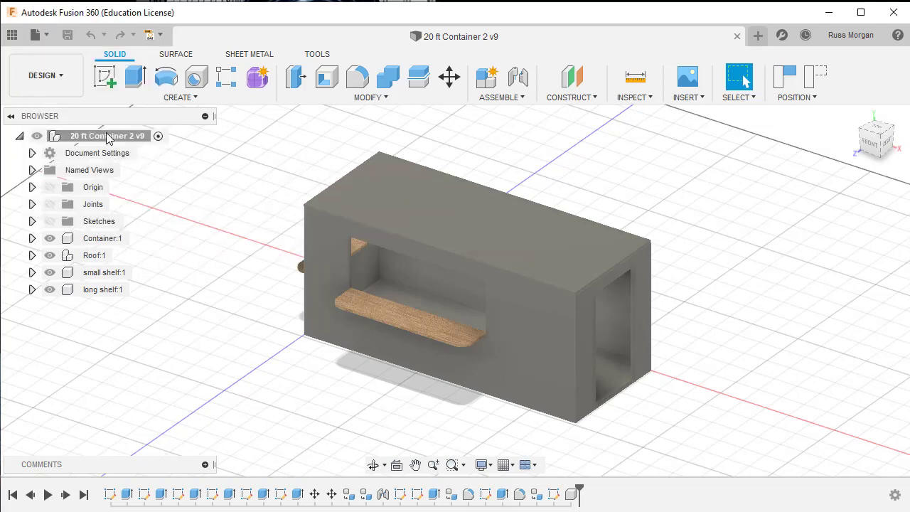
pyautogui.click(35, 35)
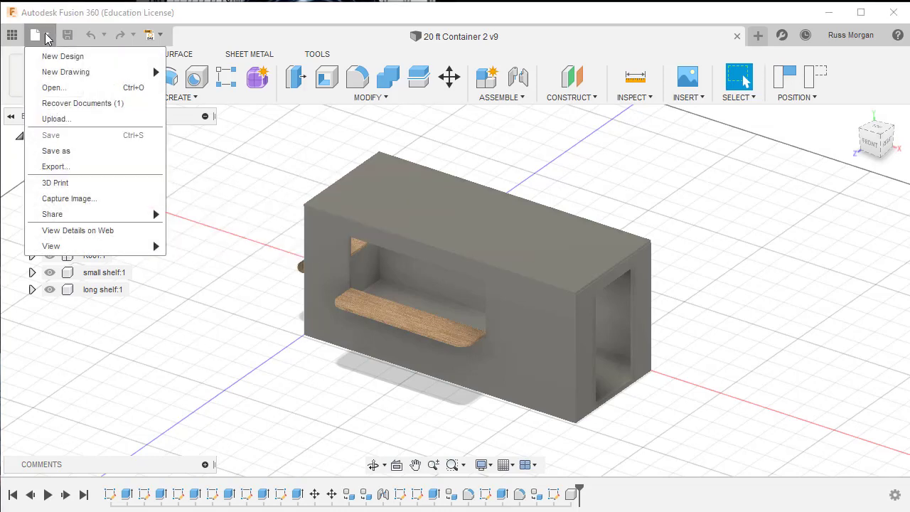
pyautogui.click(53, 166)
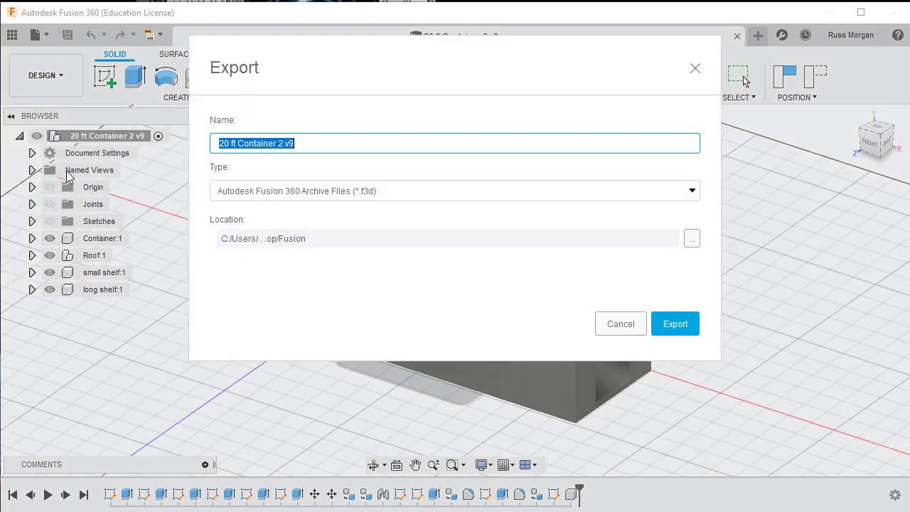
pyautogui.click(326, 192)
pyautogui.click(280, 274)
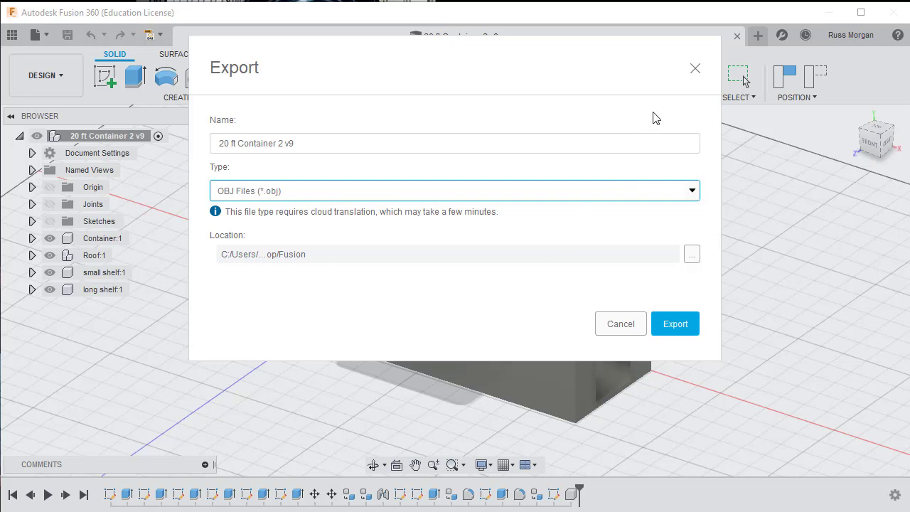
pyautogui.click(695, 69)
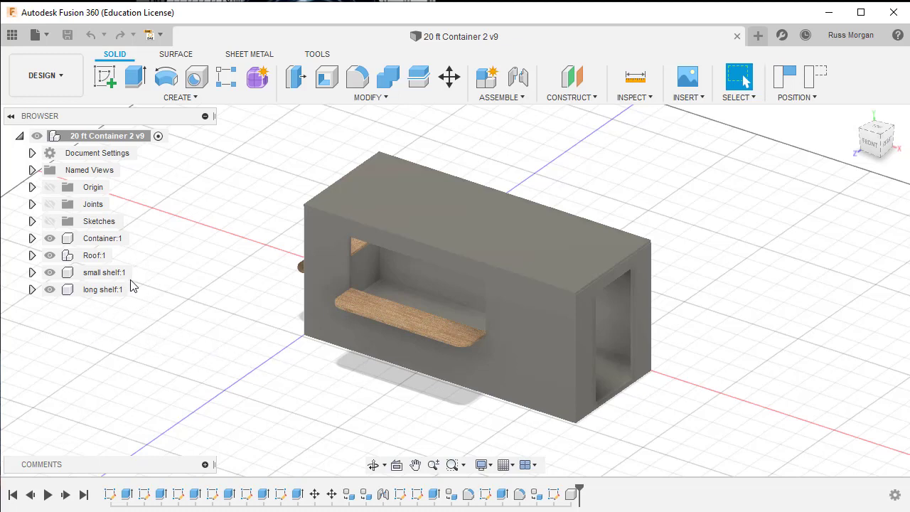
# Step: Hide the long shelf, small shelf and roof bodies so only the container body shows
pyautogui.click(50, 289)
pyautogui.click(50, 272)
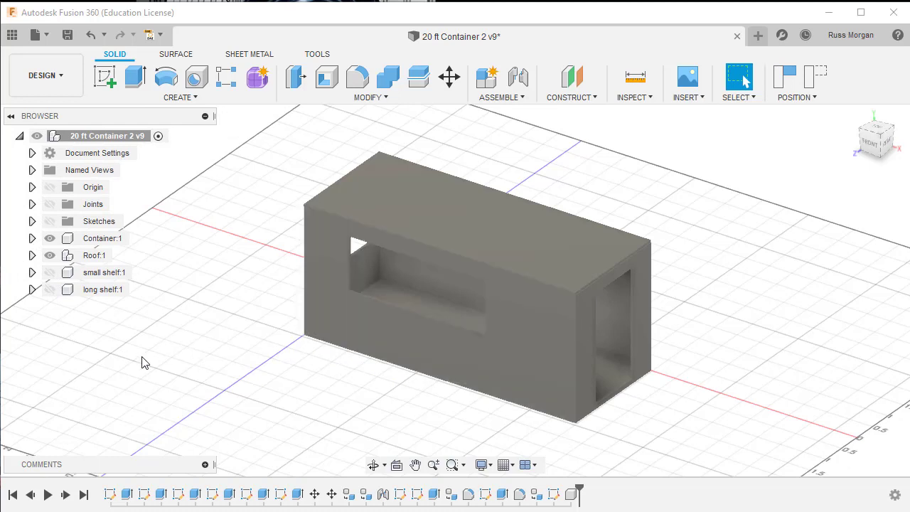
pyautogui.click(49, 255)
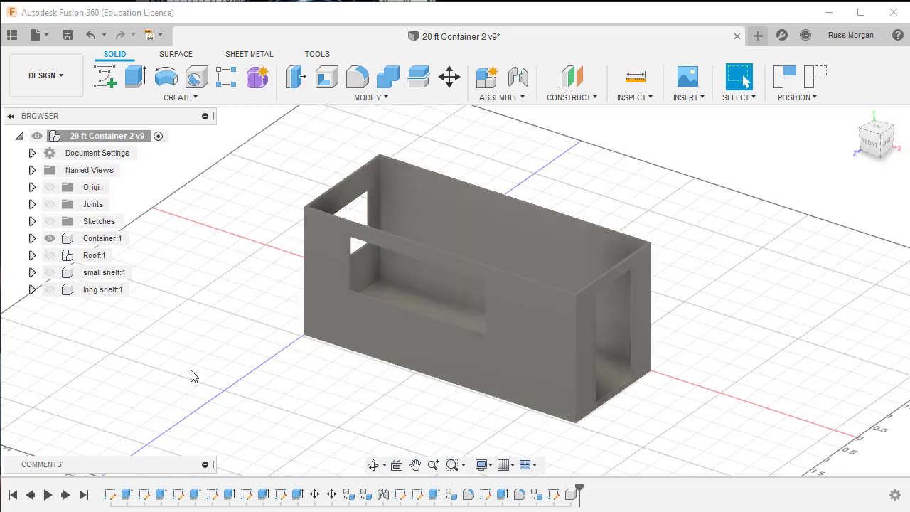
pyautogui.click(47, 36)
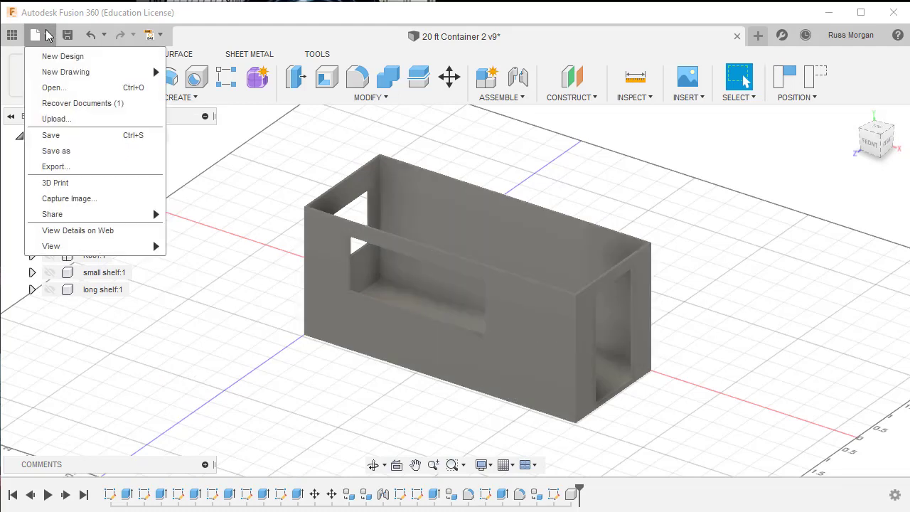
# Step: Trim the export name to 'Container Body', choose OBJ Files (*.obj) and run the export
pyautogui.click(60, 168)
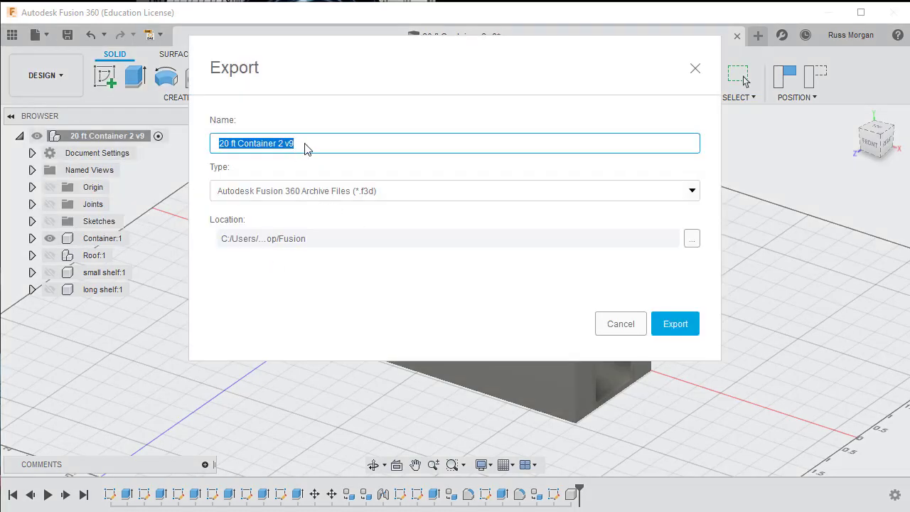
pyautogui.click(306, 147)
pyautogui.moveTo(304, 141); pyautogui.dragTo(205, 142)
pyautogui.click(241, 139)
pyautogui.press('Delete')
pyautogui.moveTo(285, 142); pyautogui.dragTo(265, 140)
pyautogui.press('Delete')
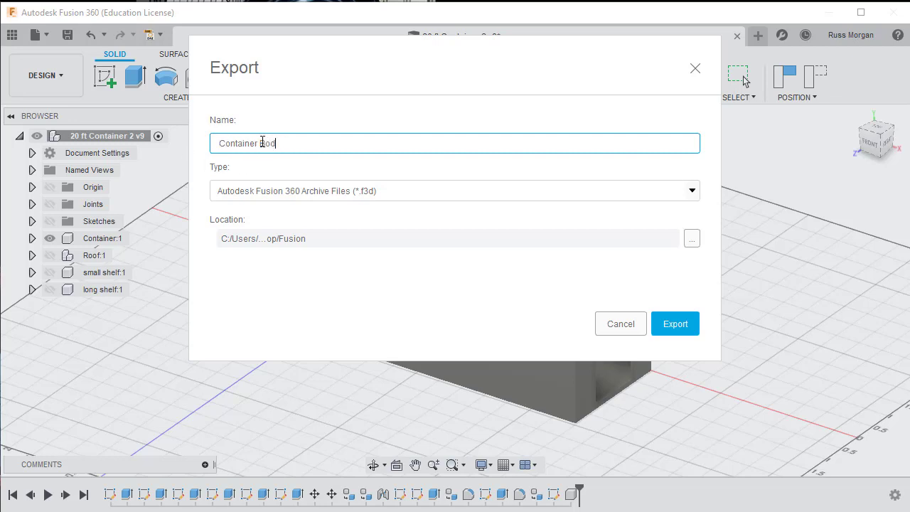
pyautogui.click(371, 192)
pyautogui.click(253, 276)
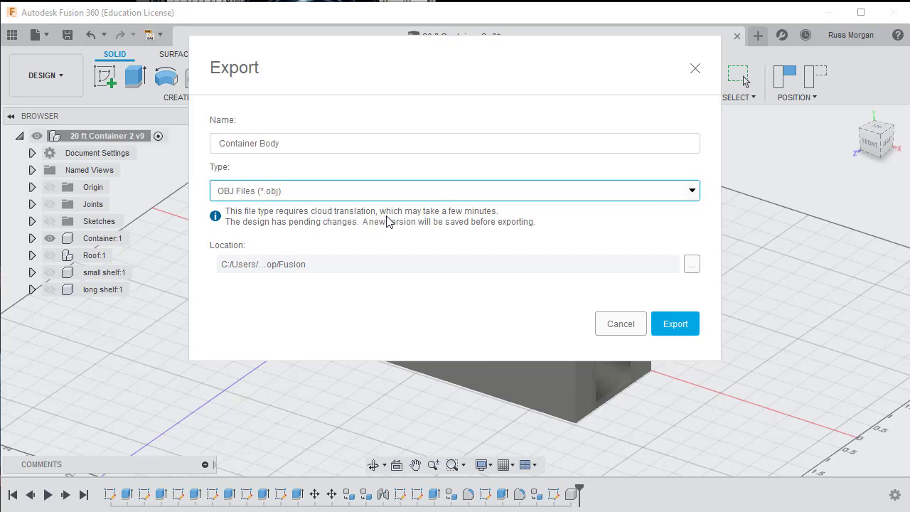
pyautogui.click(673, 323)
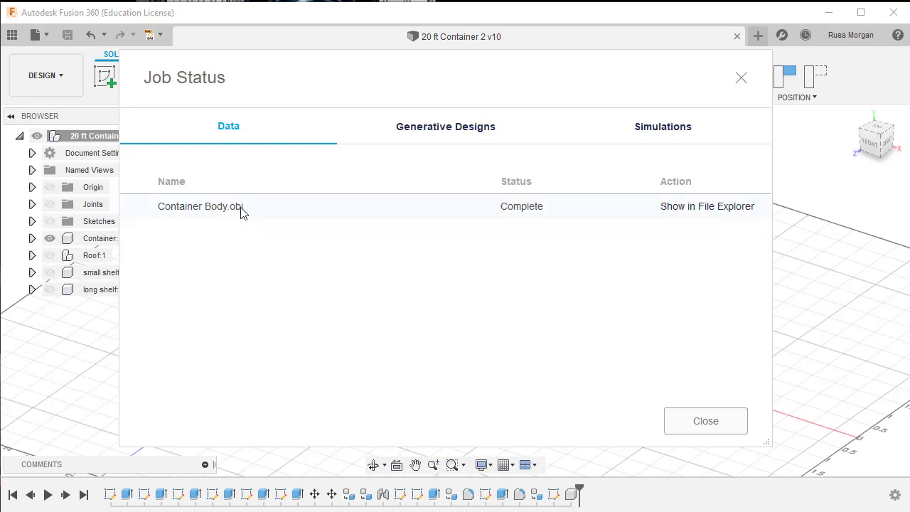
# Step: Confirm Container Body.obj is in its folder, then close Explorer and the Job Status dialog
pyautogui.click(699, 207)
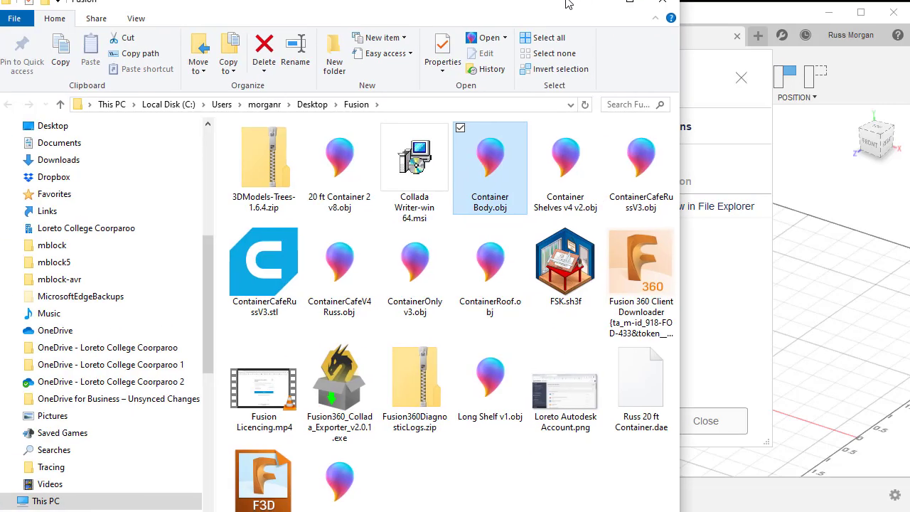
pyautogui.moveTo(551, 4); pyautogui.dragTo(610, 6)
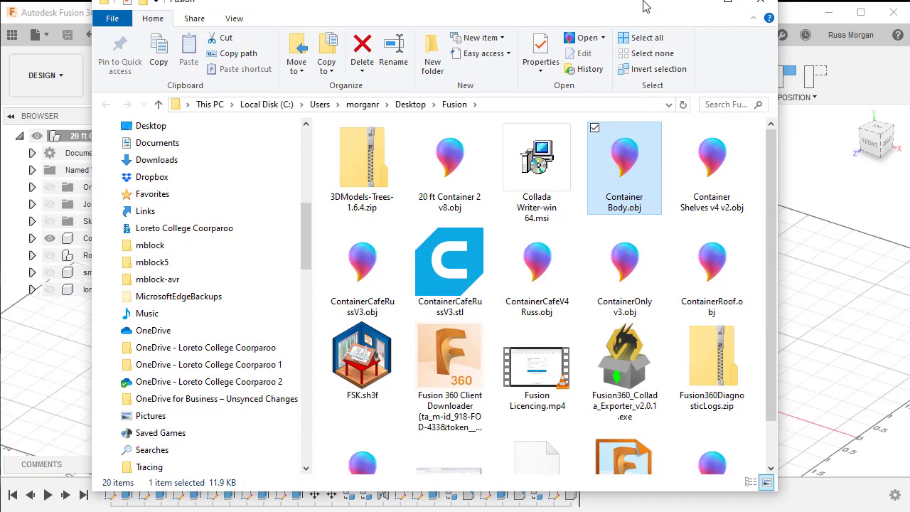
pyautogui.click(694, 2)
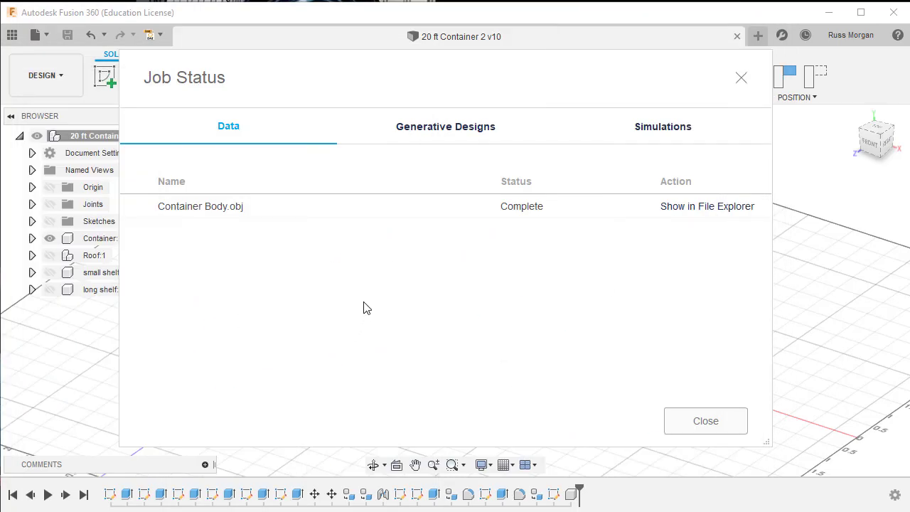
pyautogui.click(701, 425)
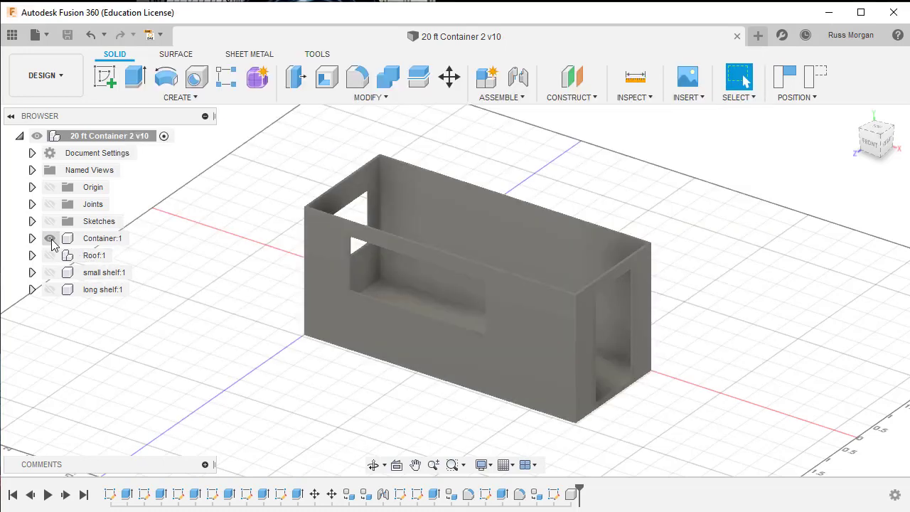
# Step: Toggle each body's visibility to check it, ending with container, roof and both shelves shown
pyautogui.click(49, 238)
pyautogui.click(49, 255)
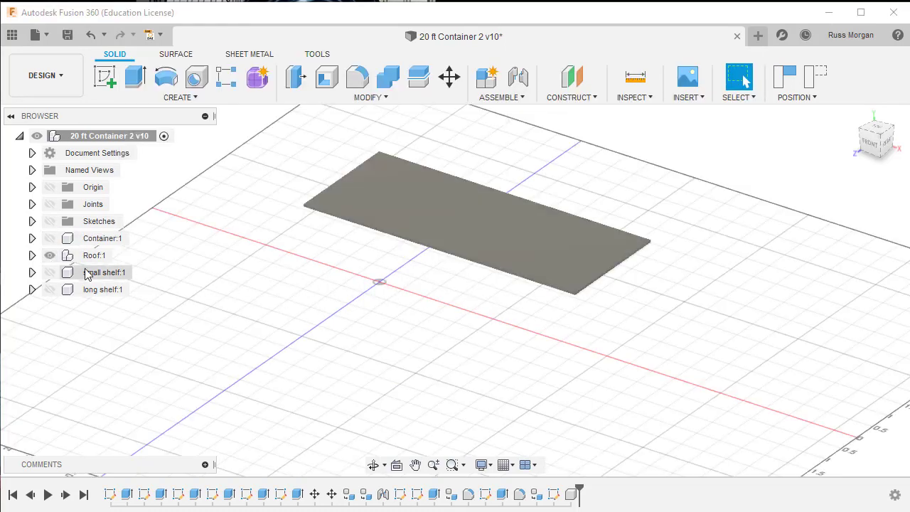
pyautogui.click(49, 255)
pyautogui.click(49, 272)
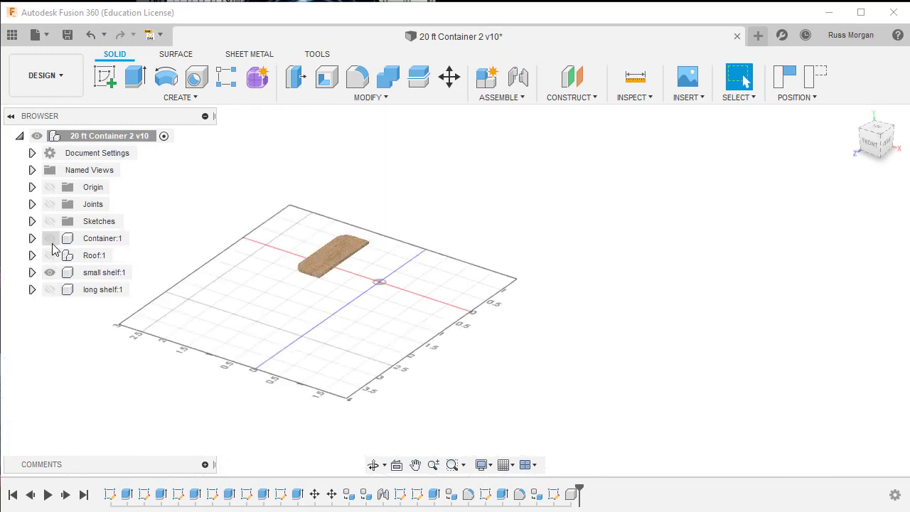
pyautogui.click(50, 238)
pyautogui.click(50, 256)
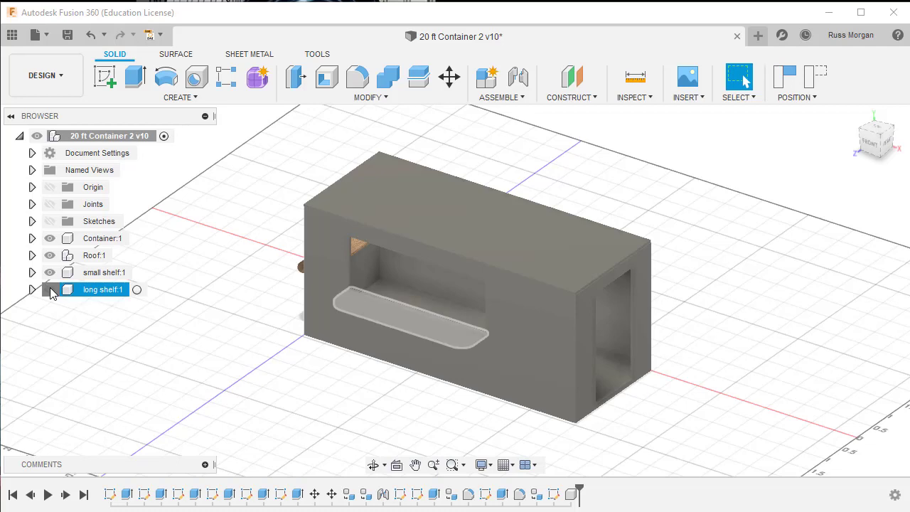
pyautogui.click(49, 289)
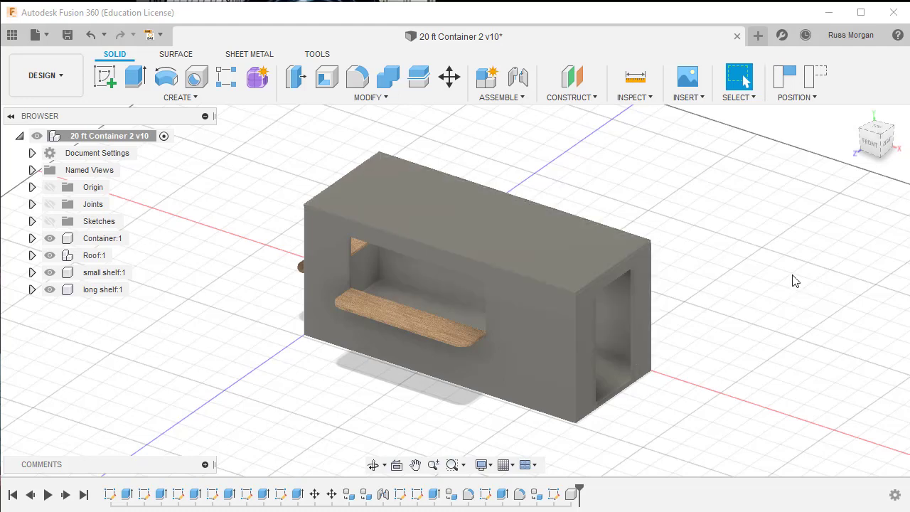
pyautogui.click(636, 76)
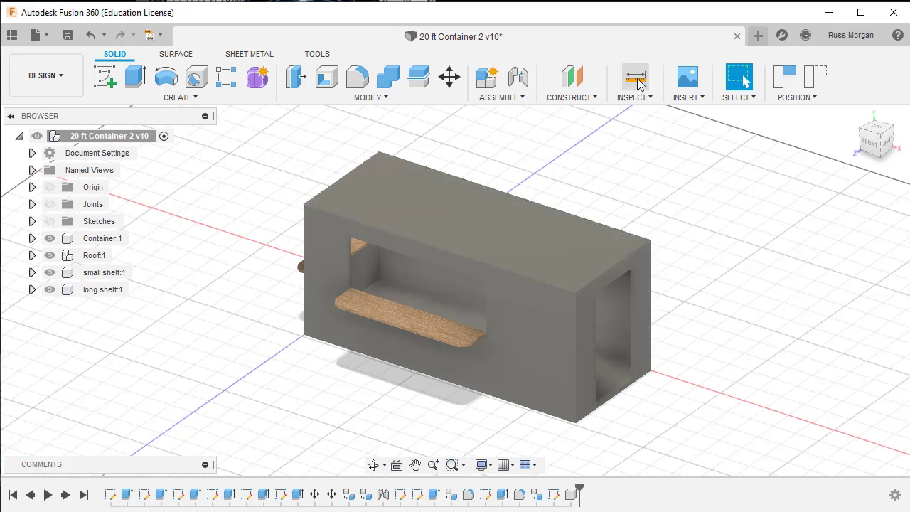
# Step: Measure the container's length between two corners, then clear that measurement
pyautogui.click(302, 204)
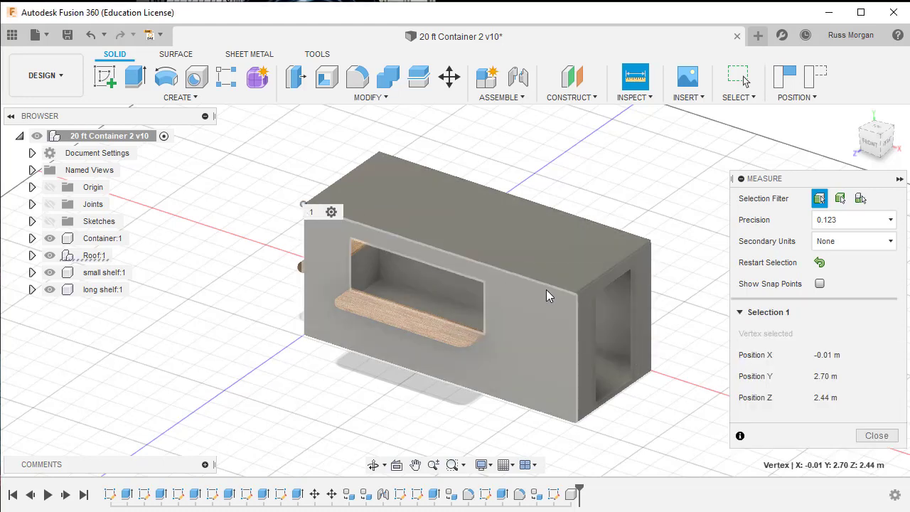
pyautogui.click(575, 293)
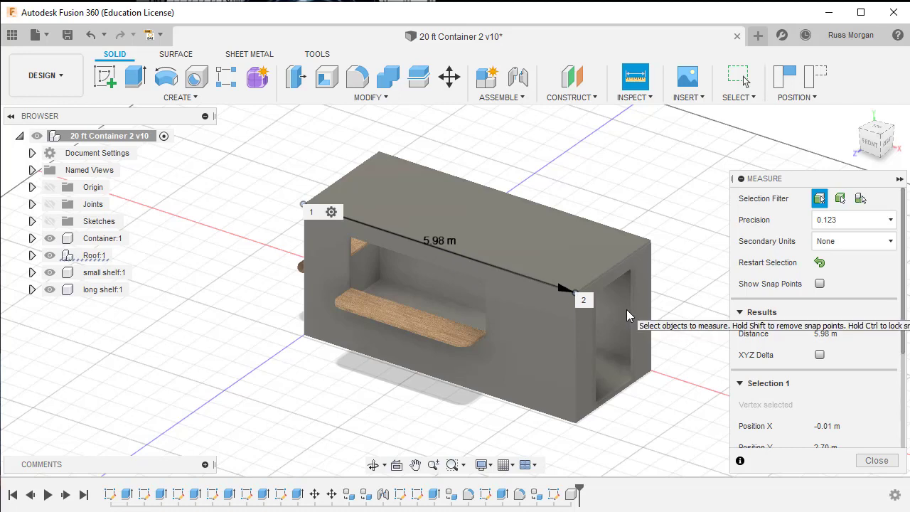
pyautogui.click(820, 262)
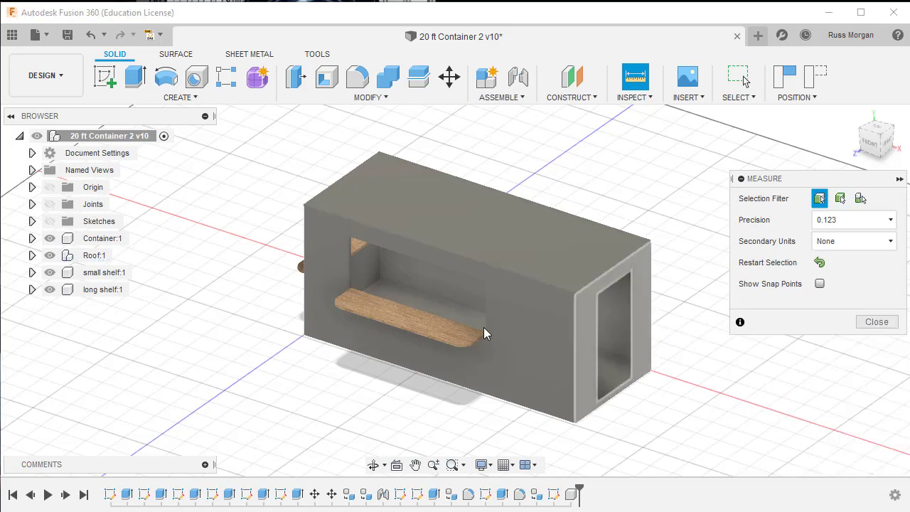
# Step: Measure the long shelf corner to corner at 2.996 m, orbit to verify, and close Measure
pyautogui.click(353, 286)
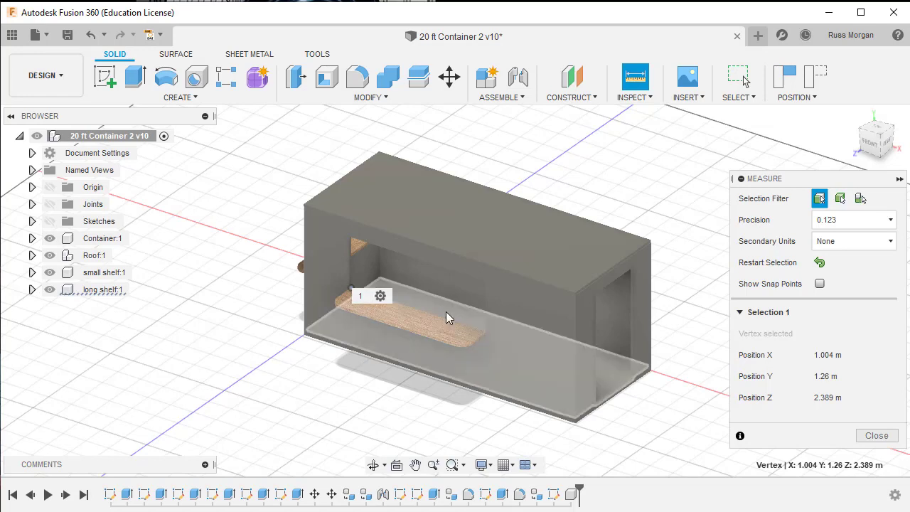
pyautogui.click(482, 333)
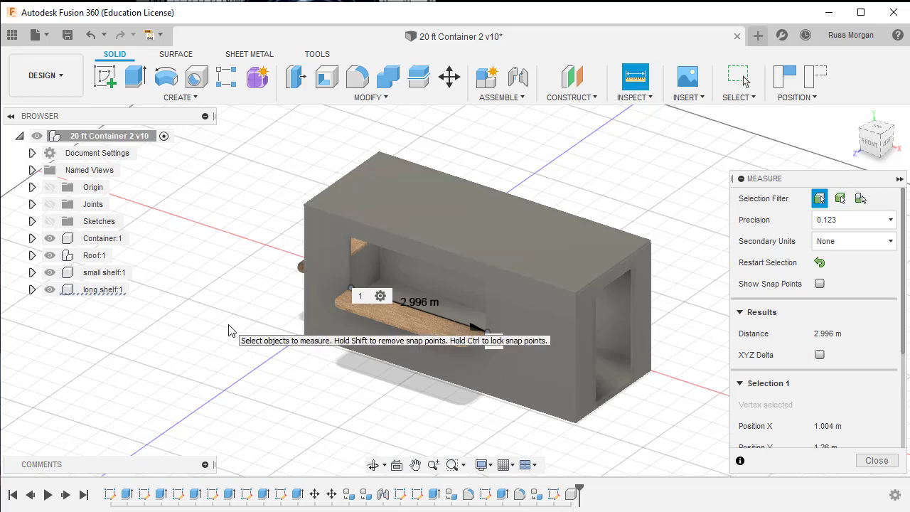
pyautogui.keyDown('shift'); pyautogui.moveTo(227, 325); pyautogui.dragTo(310, 340, button='middle'); pyautogui.keyUp('shift')
pyautogui.keyDown('shift'); pyautogui.moveTo(543, 402); pyautogui.dragTo(484, 350, button='middle'); pyautogui.keyUp('shift')
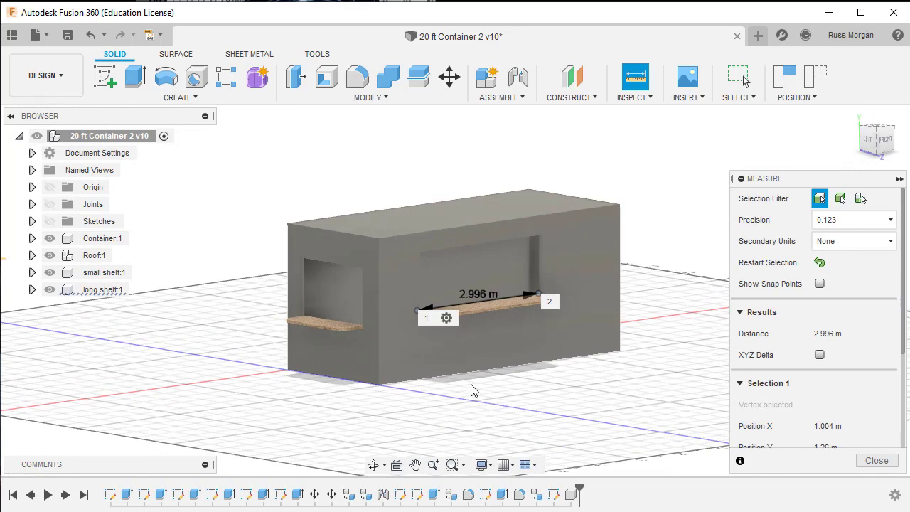
pyautogui.moveTo(550, 393); pyautogui.dragTo(587, 388, button='middle')
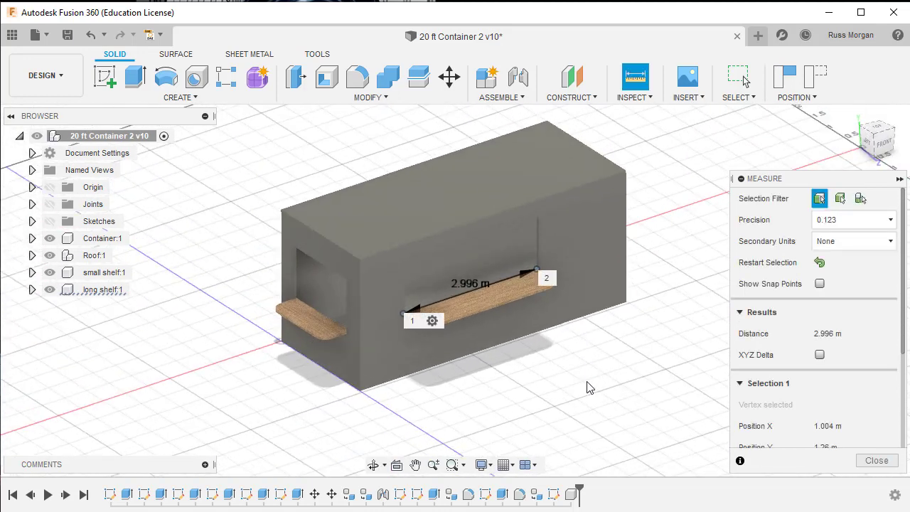
pyautogui.click(878, 461)
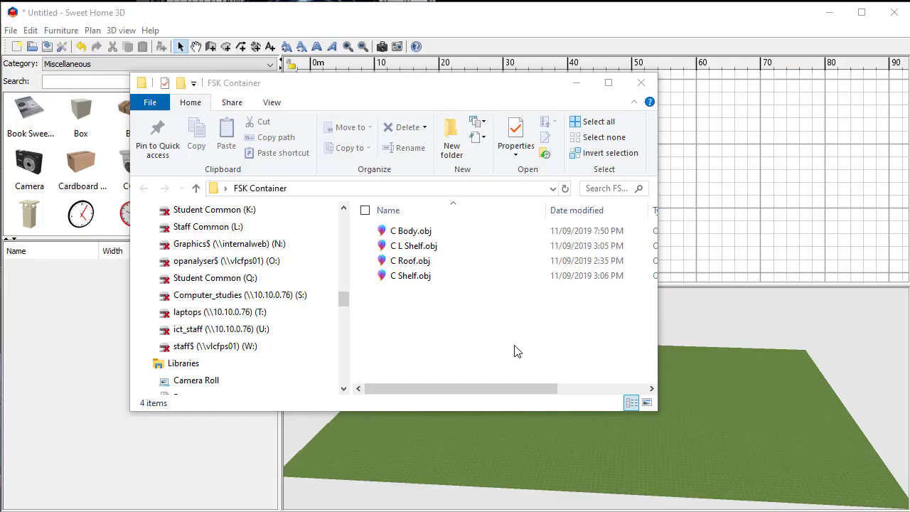
# Step: Review the C Body, C Roof, C L Shelf and C Shelf OBJ files, then close the folder
pyautogui.moveTo(432, 95); pyautogui.dragTo(501, 105)
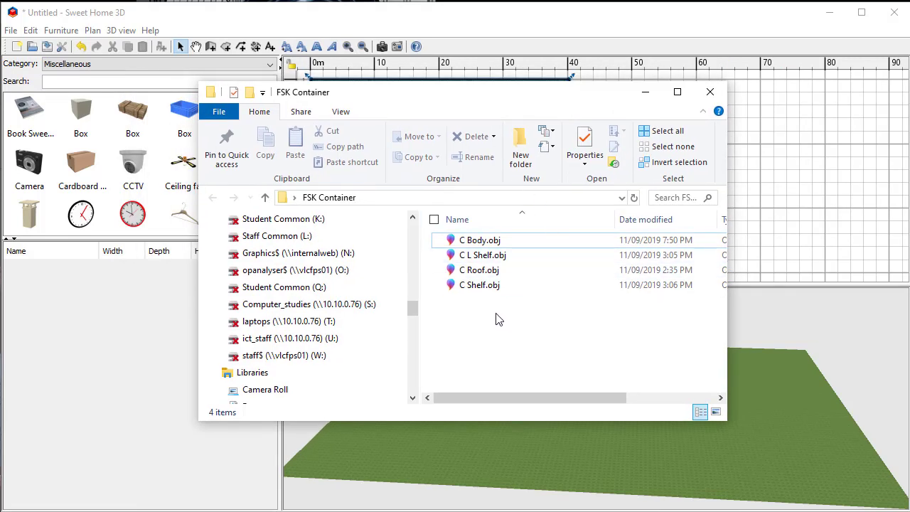
pyautogui.click(485, 243)
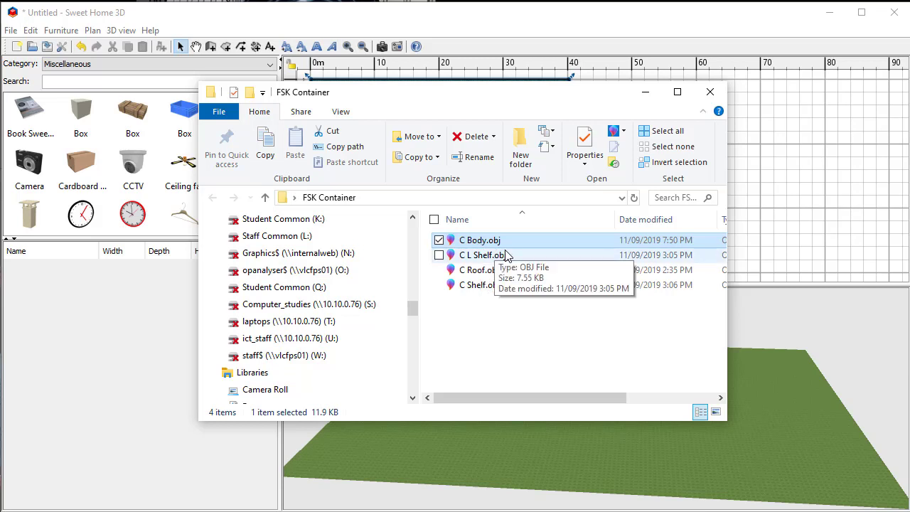
pyautogui.click(480, 273)
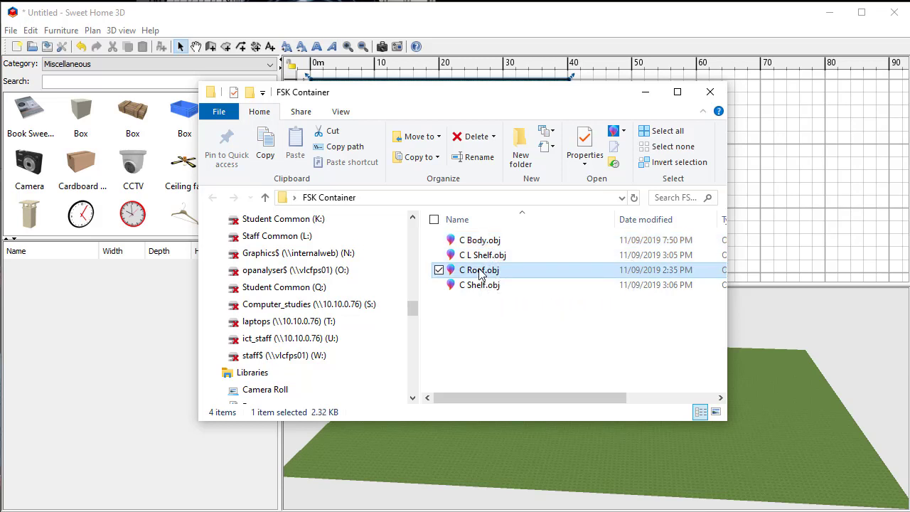
pyautogui.click(483, 259)
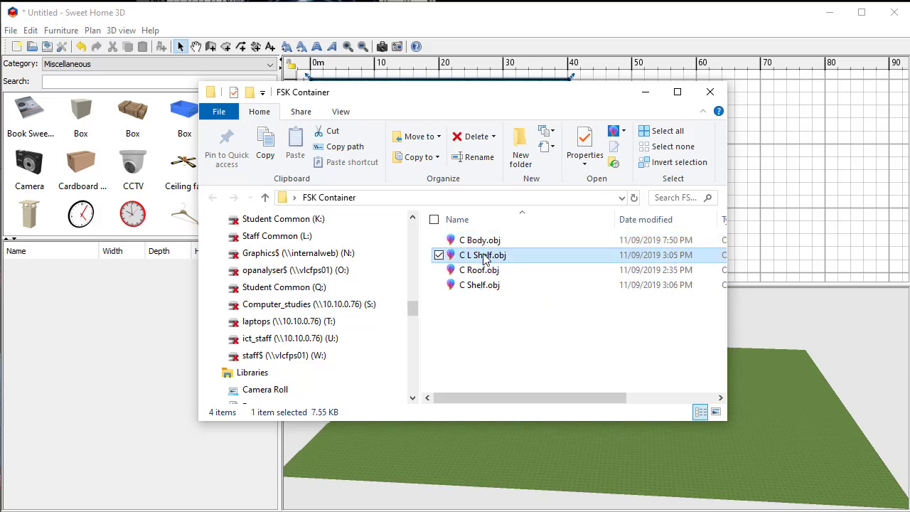
pyautogui.click(483, 288)
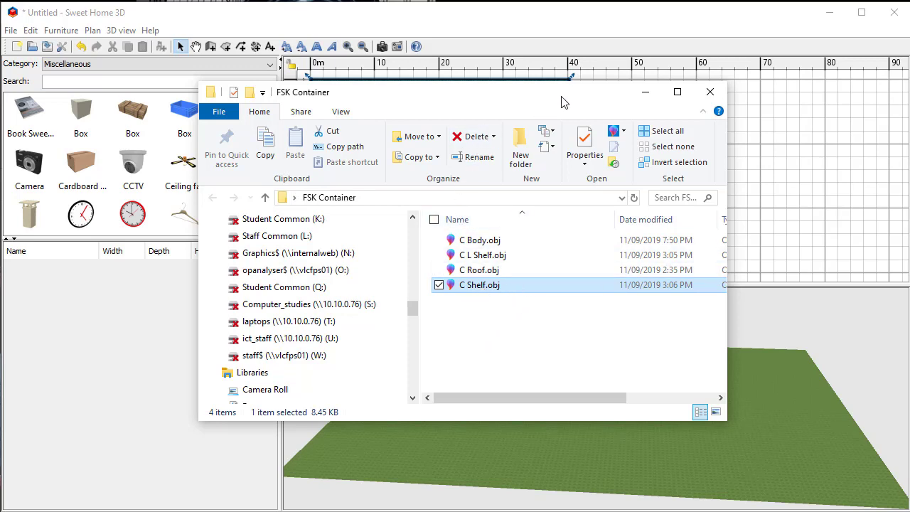
pyautogui.click(645, 91)
pyautogui.click(59, 30)
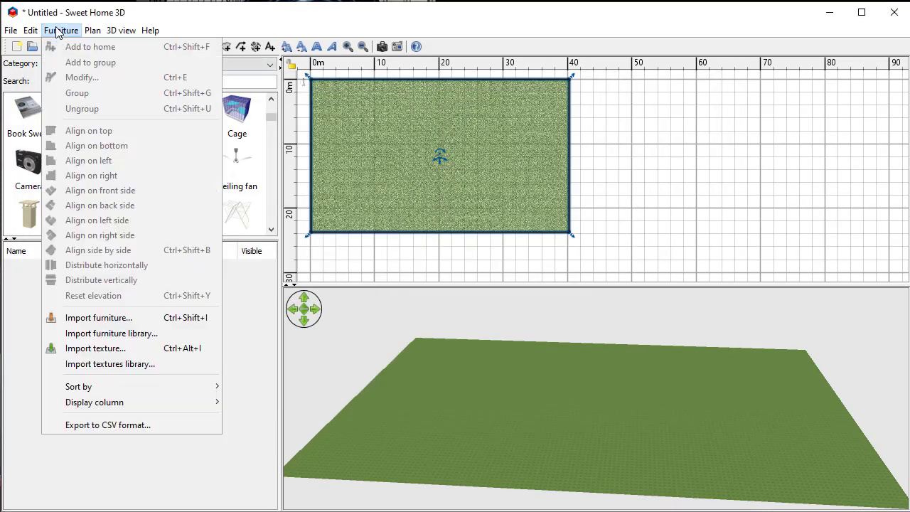
# Step: Load C Body.obj into the furniture import wizard and accept its preview and orientation
pyautogui.click(103, 320)
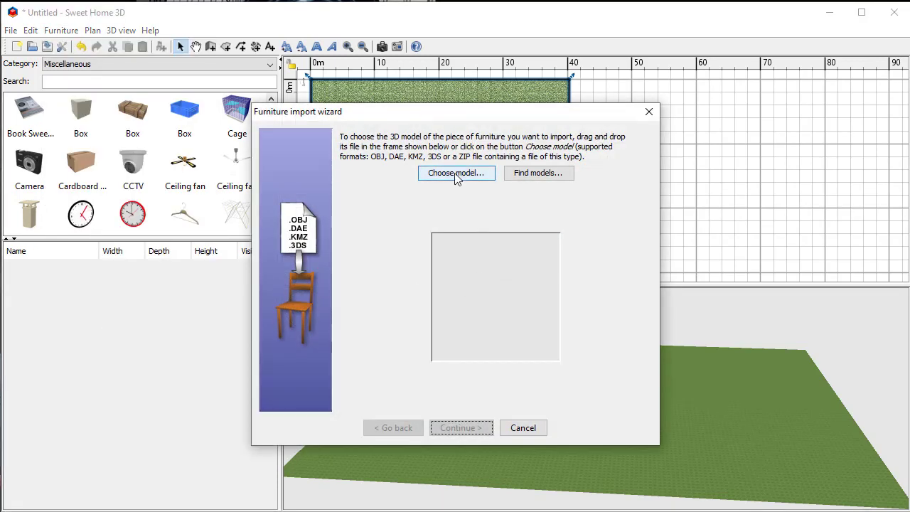
pyautogui.click(457, 174)
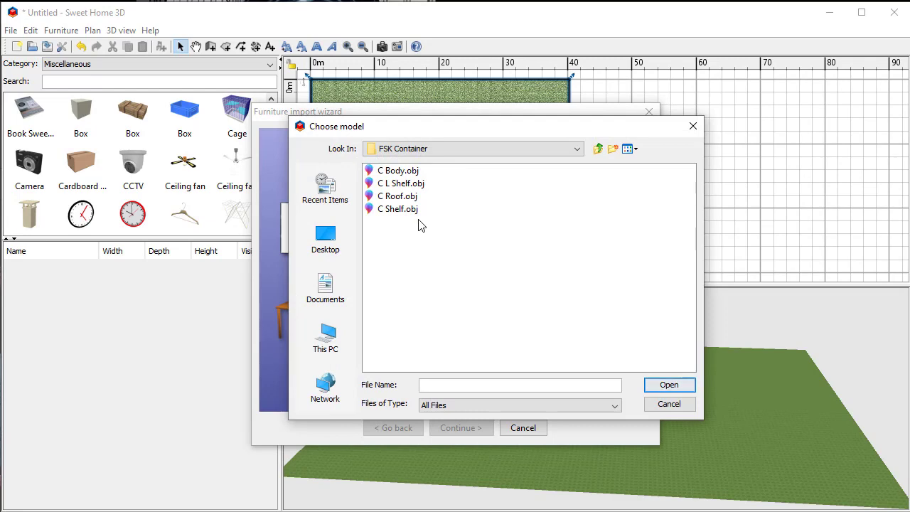
pyautogui.click(396, 172)
pyautogui.click(671, 387)
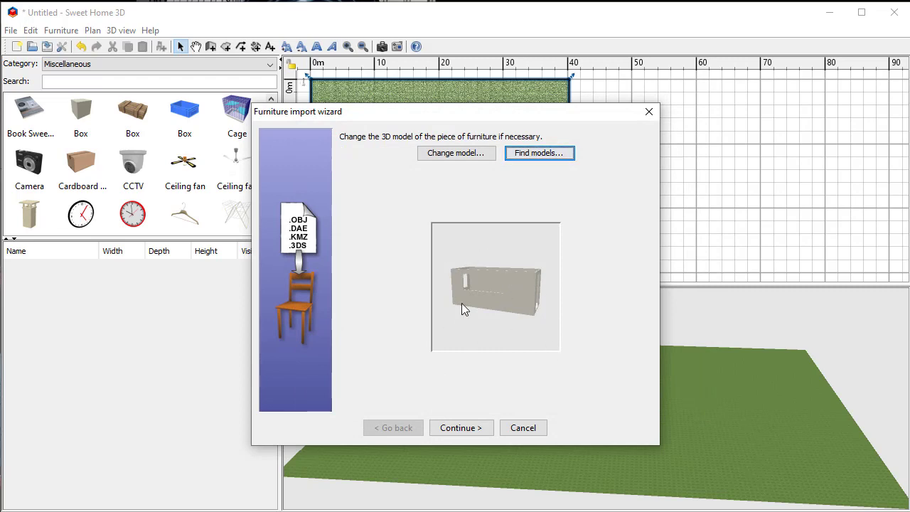
pyautogui.click(463, 427)
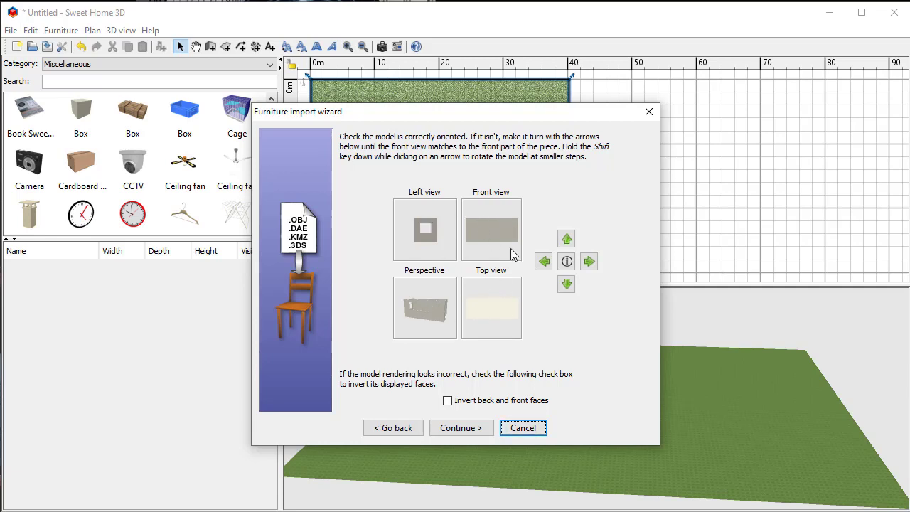
pyautogui.click(474, 429)
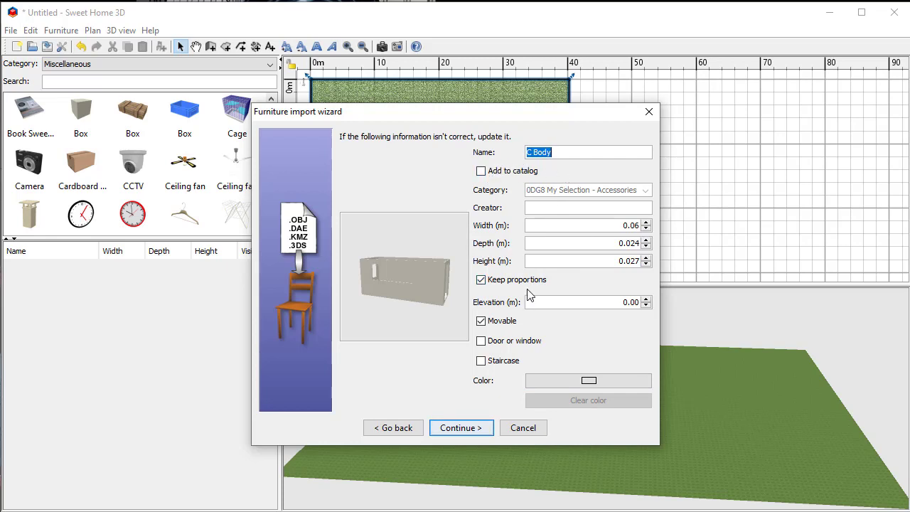
# Step: Add the imported piece to the catalogue under the Miscellaneous category
pyautogui.click(481, 171)
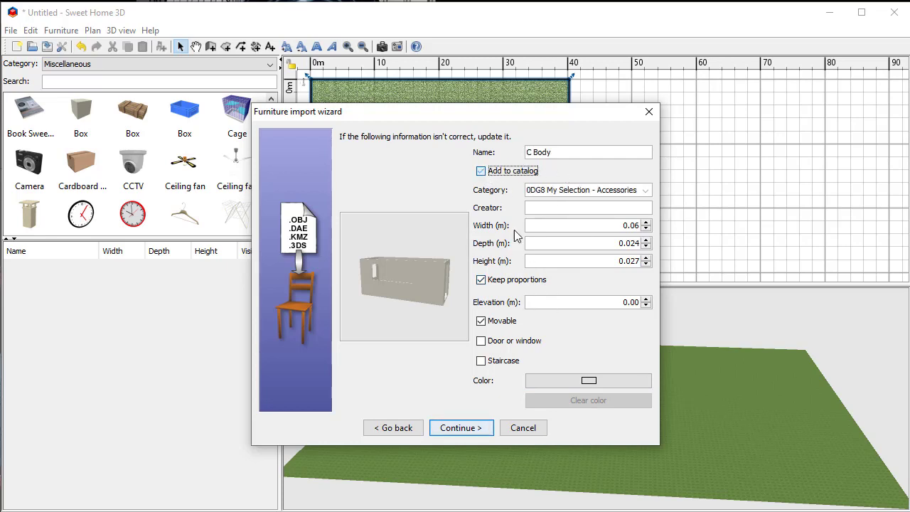
pyautogui.click(645, 191)
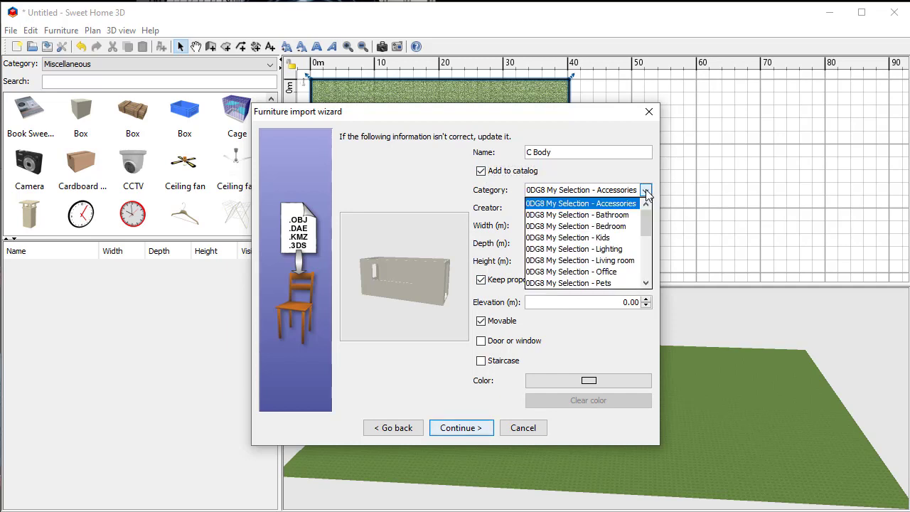
pyautogui.moveTo(645, 216); pyautogui.dragTo(647, 265)
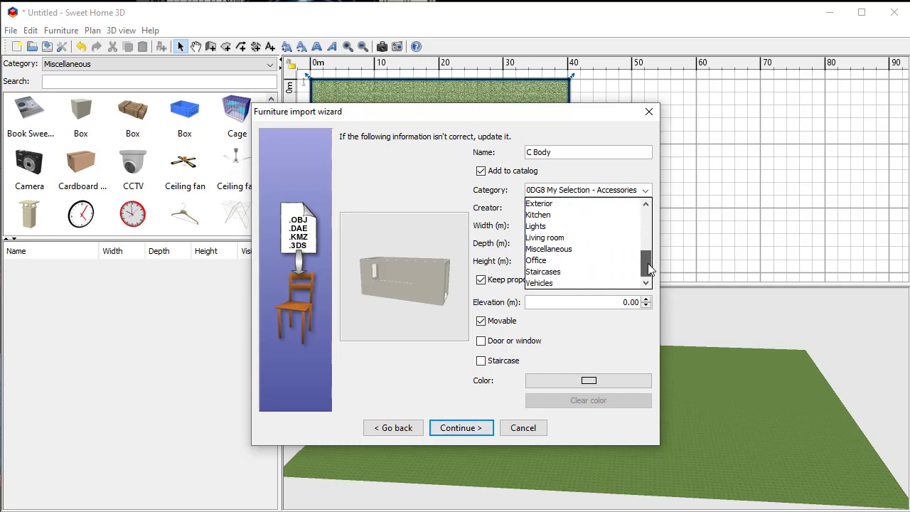
pyautogui.click(562, 250)
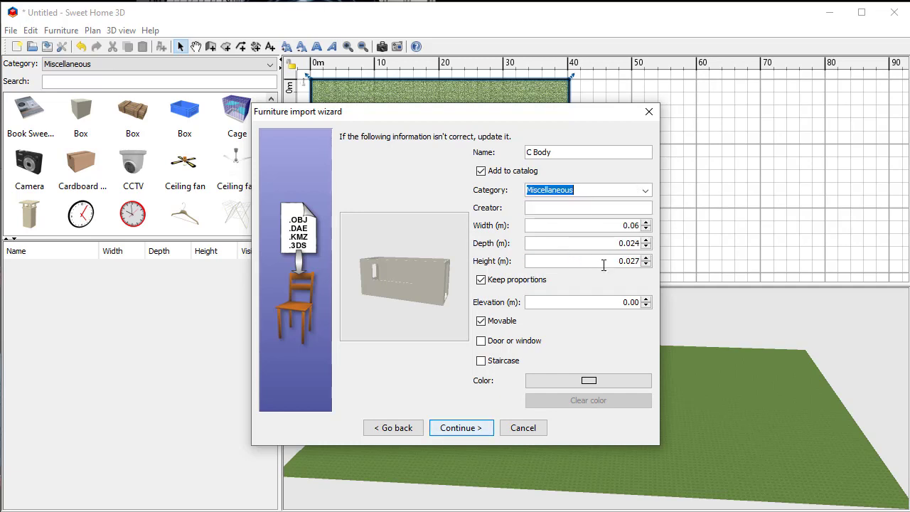
# Step: Set the width to 5.98 m with proportions kept, and continue to the icon step
pyautogui.click(541, 206)
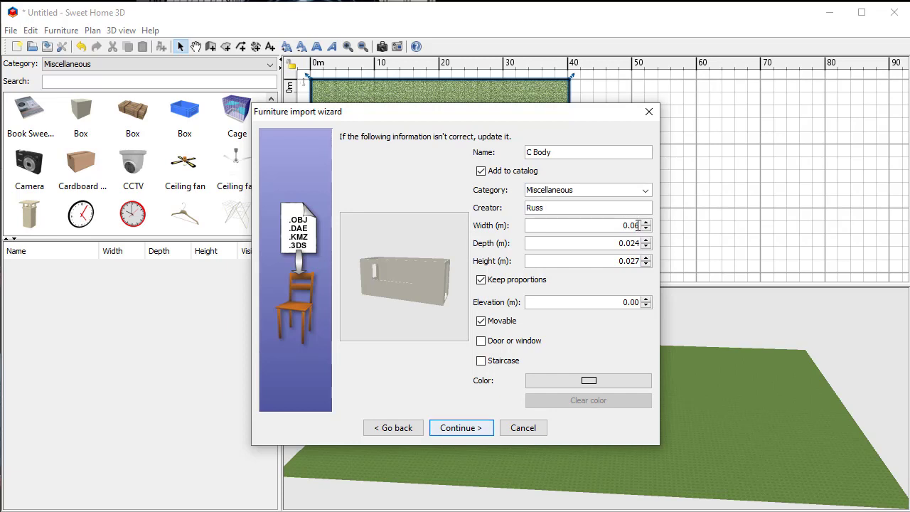
pyautogui.write('5')
pyautogui.press('Delete')
pyautogui.press('BackSpace')
pyautogui.write('98')
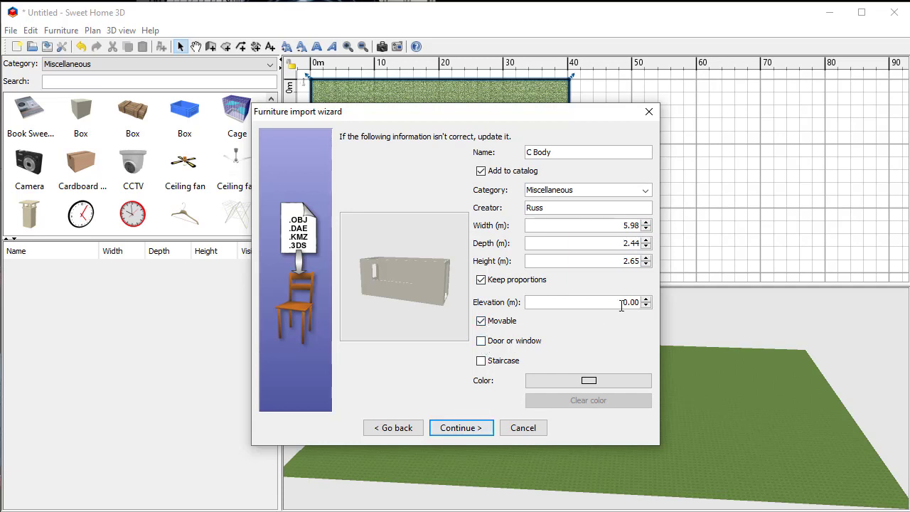
pyautogui.click(465, 429)
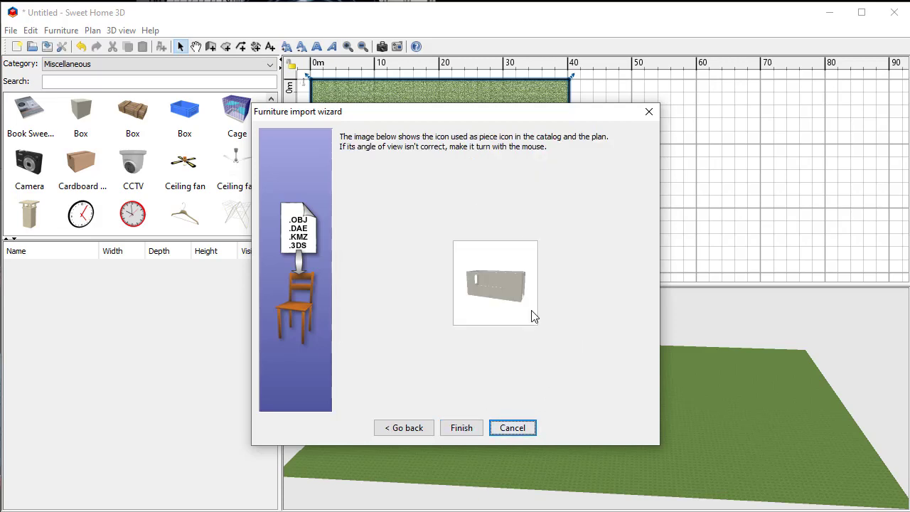
# Step: Finish the import and drag C Body onto the centre of the grass plot
pyautogui.click(463, 429)
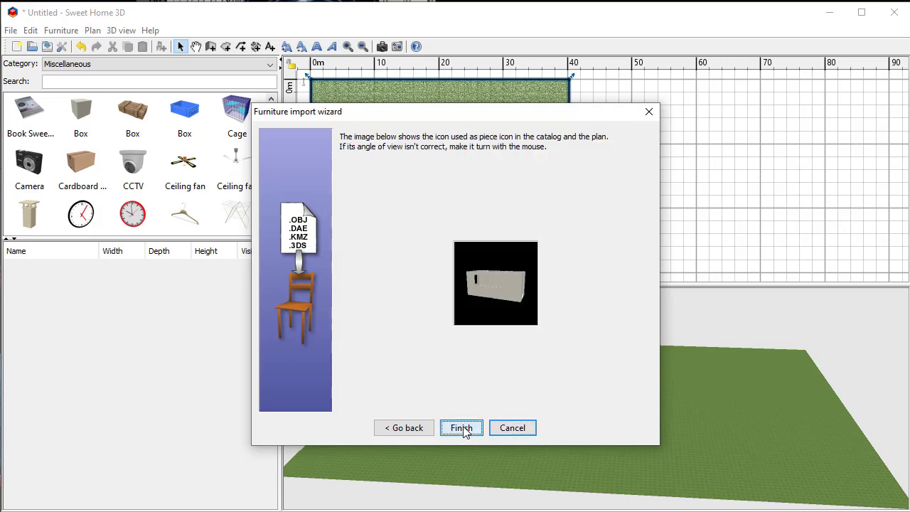
pyautogui.moveTo(329, 87); pyautogui.dragTo(416, 144)
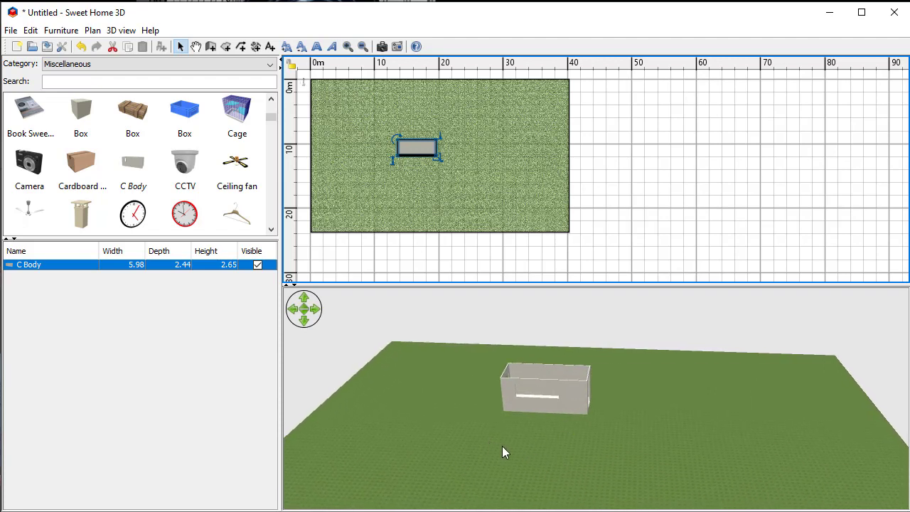
pyautogui.moveTo(498, 434); pyautogui.dragTo(607, 405)
pyautogui.rightClick(607, 404)
pyautogui.click(545, 440)
pyautogui.moveTo(545, 439)
pyautogui.mouseDown()
pyautogui.moveTo(547, 469)
pyautogui.moveTo(541, 450)
pyautogui.mouseUp()
pyautogui.rightClick(542, 450)
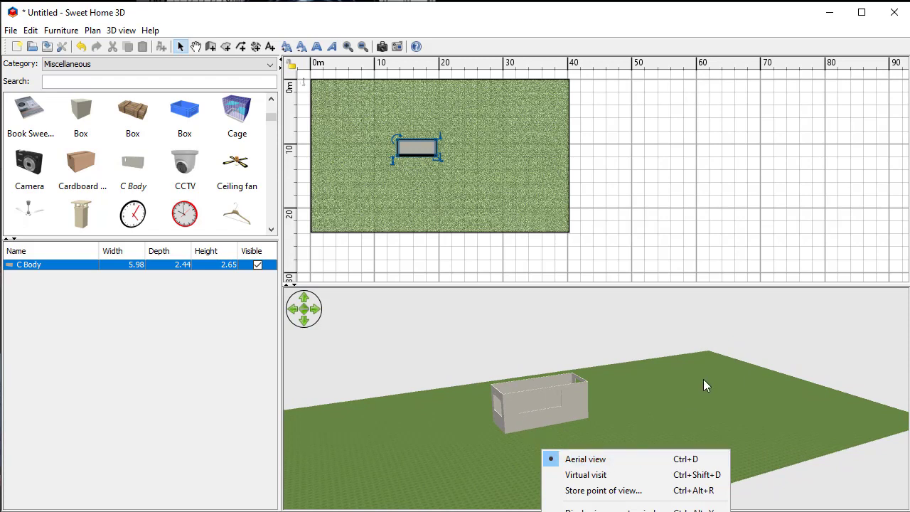
pyautogui.click(614, 410)
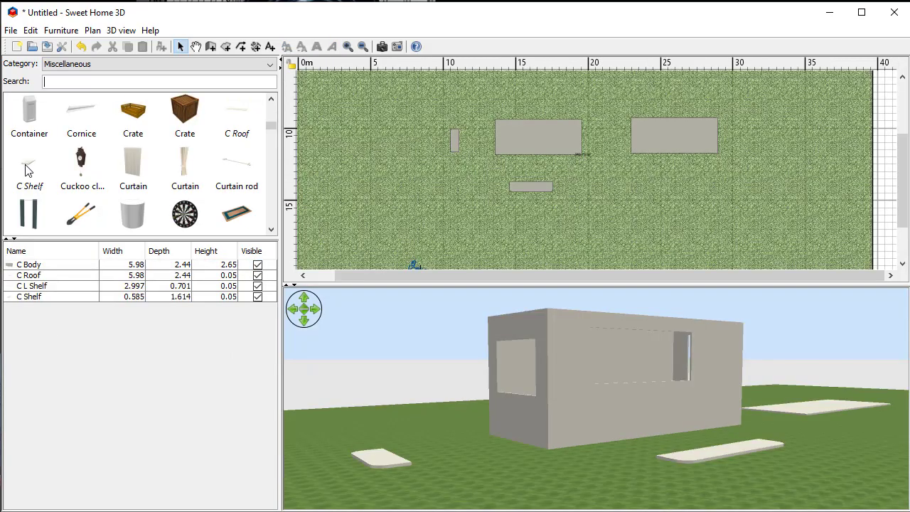
# Step: Pick the C Shelf and C Roof models in the catalog, then select the long shelf on the plot
pyautogui.click(27, 170)
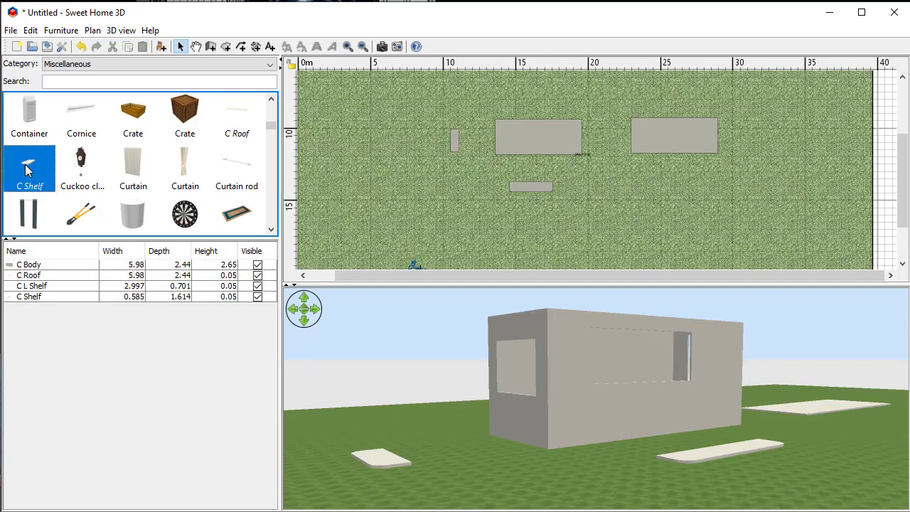
pyautogui.click(238, 115)
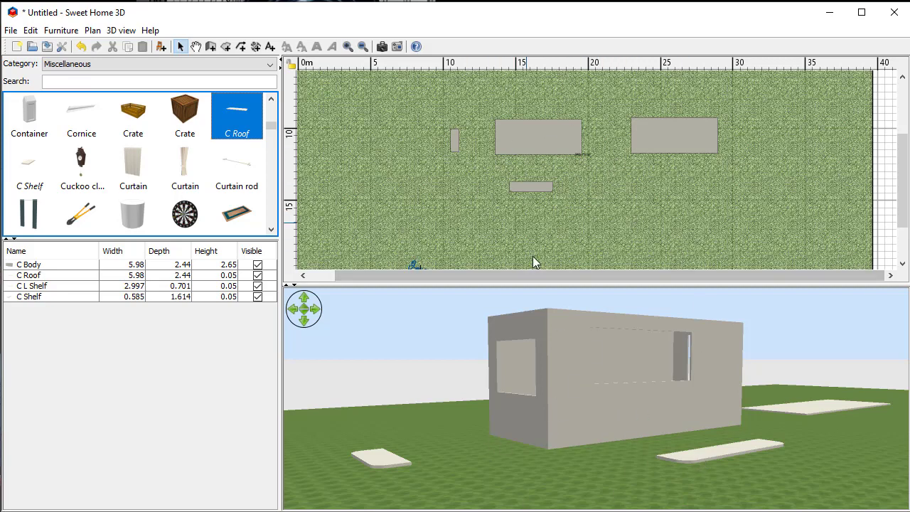
pyautogui.click(537, 188)
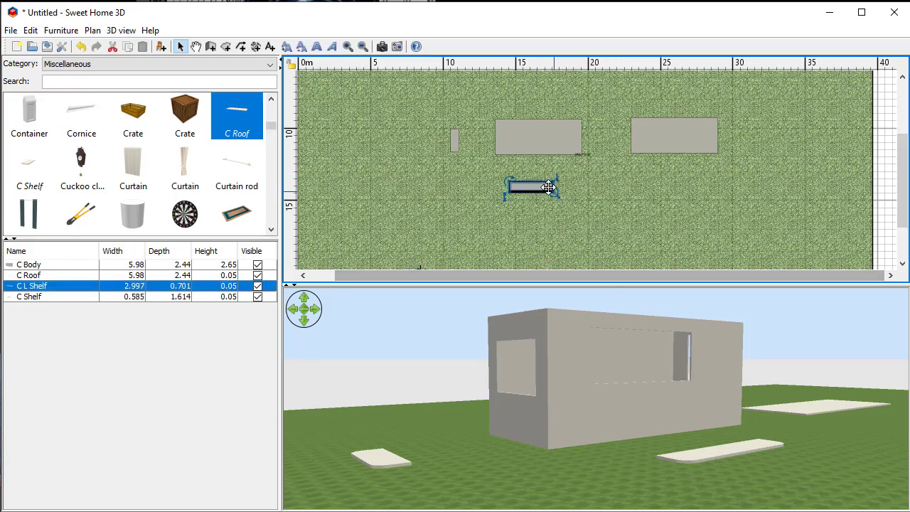
# Step: Open the C L Shelf's Modify furniture dialog and set its colouring to Materials
pyautogui.doubleClick(533, 186)
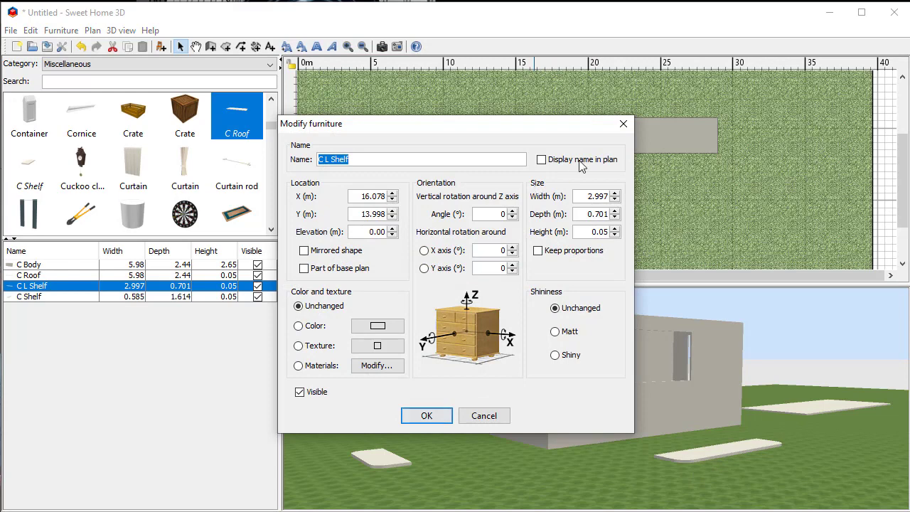
pyautogui.click(621, 125)
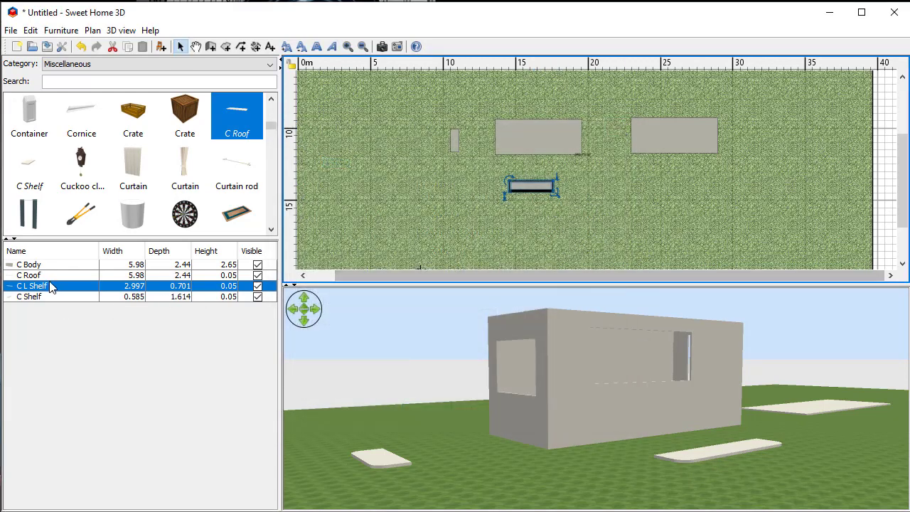
pyautogui.doubleClick(48, 286)
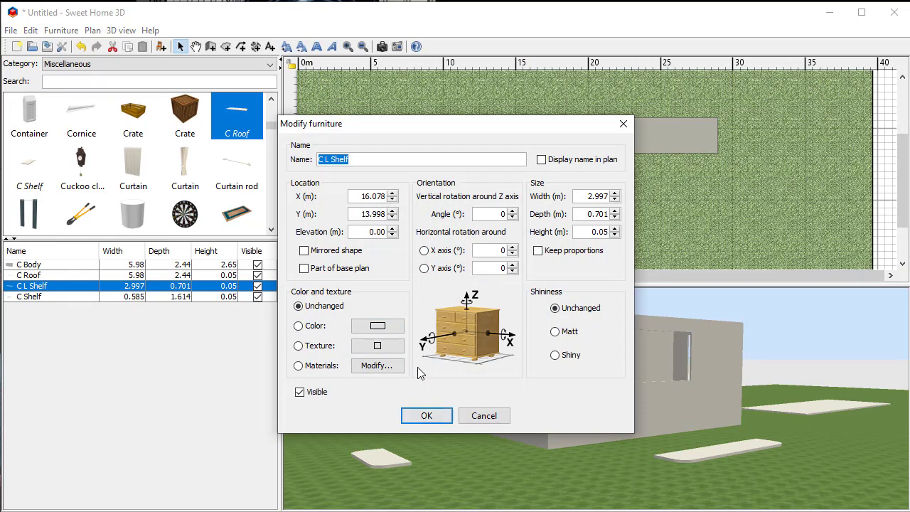
pyautogui.click(300, 366)
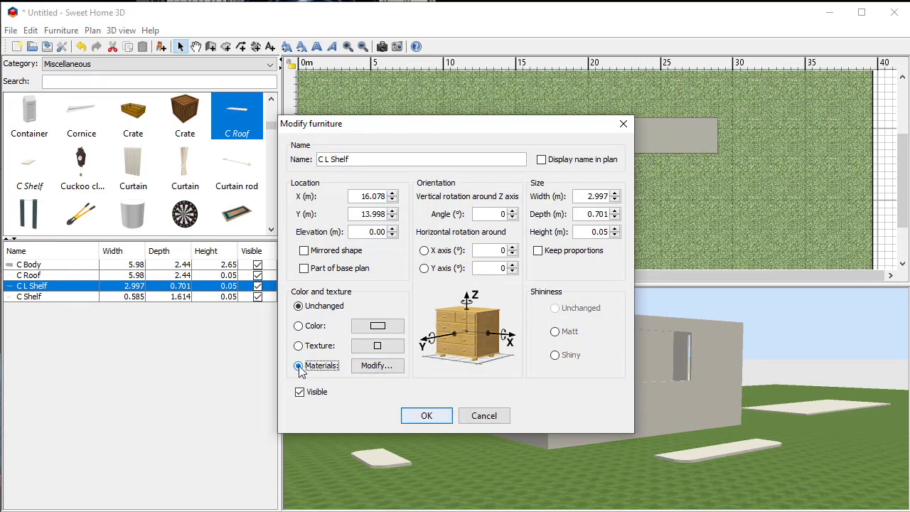
# Step: In the shelf's material settings, switch the default material to Texture and open the texture list
pyautogui.click(376, 366)
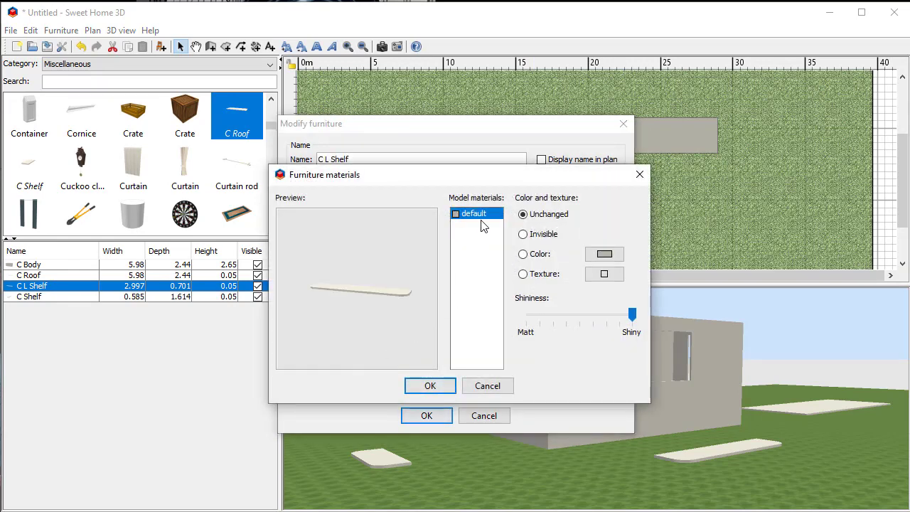
pyautogui.click(525, 275)
pyautogui.click(604, 273)
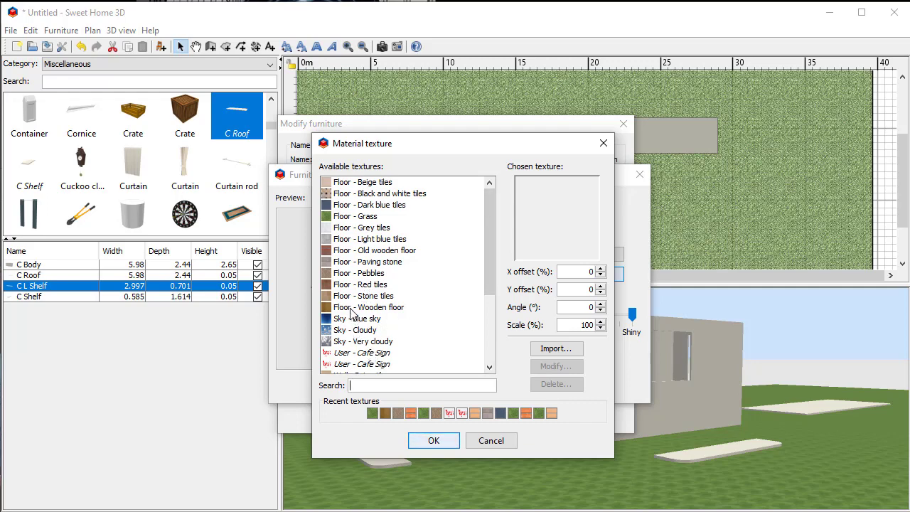
# Step: Choose the Floor - Wooden floor texture for the default material and confirm it
pyautogui.moveTo(487, 247); pyautogui.dragTo(491, 285)
pyautogui.click(389, 285)
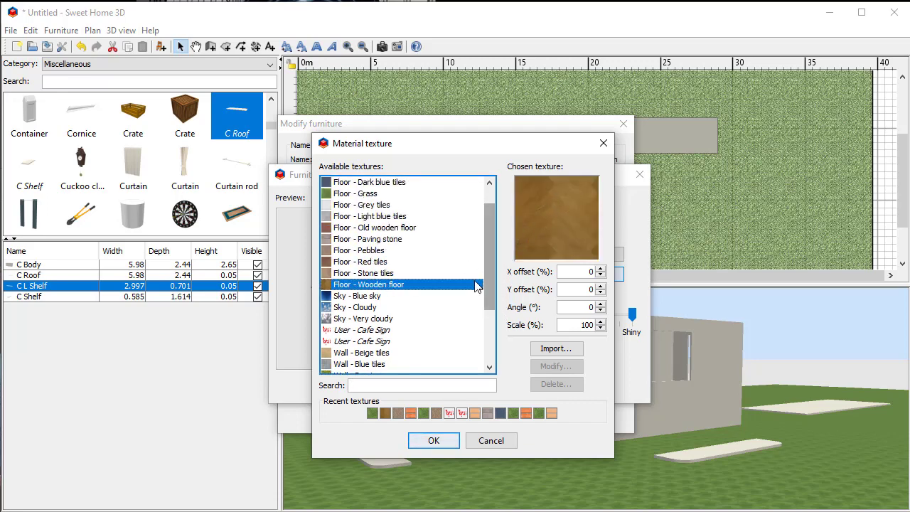
pyautogui.click(433, 440)
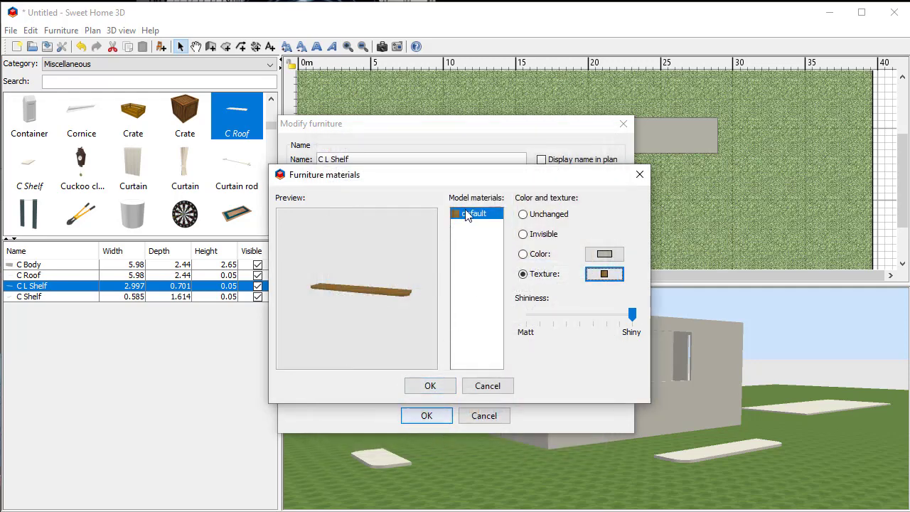
# Step: Accept the shelf's materials and set its elevation to 1.21 m
pyautogui.click(430, 386)
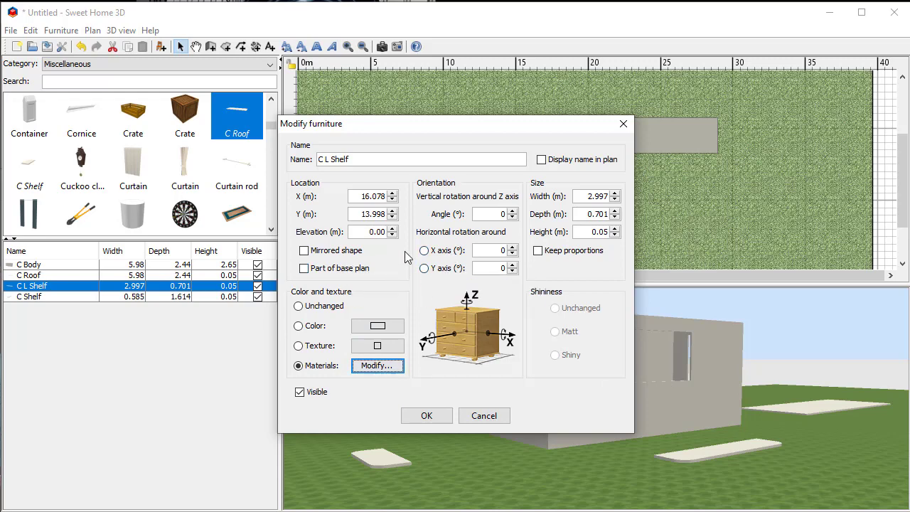
pyautogui.click(374, 231)
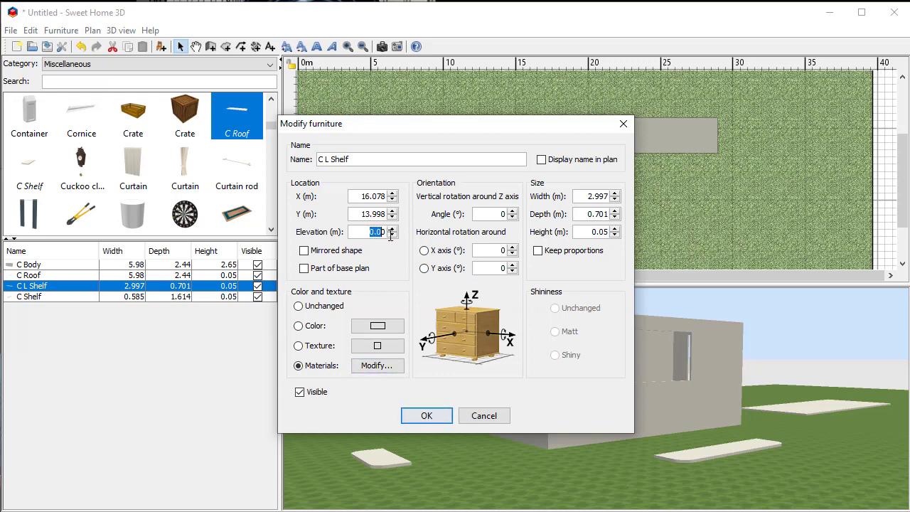
pyautogui.write('1.21')
pyautogui.click(426, 416)
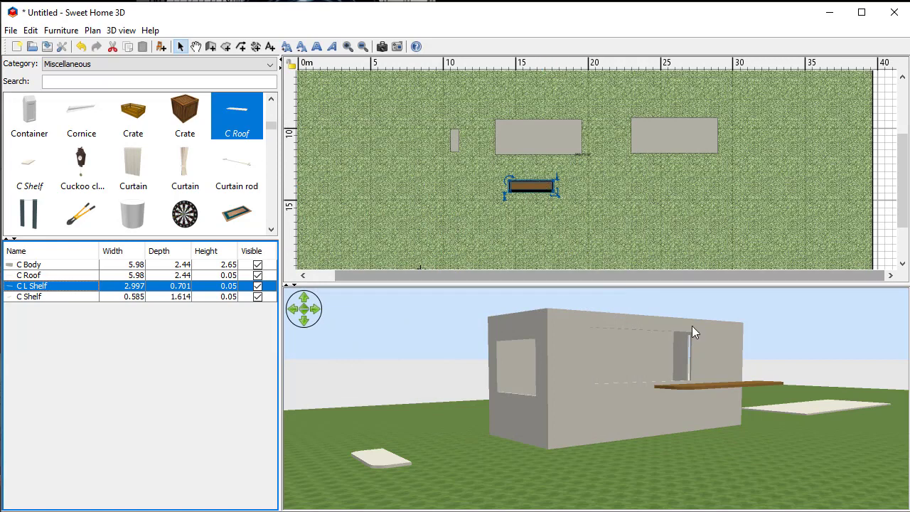
# Step: Drag the C L Shelf against the container's long side and nudge it up into place
pyautogui.moveTo(676, 441); pyautogui.dragTo(710, 430)
pyautogui.rightClick(710, 430)
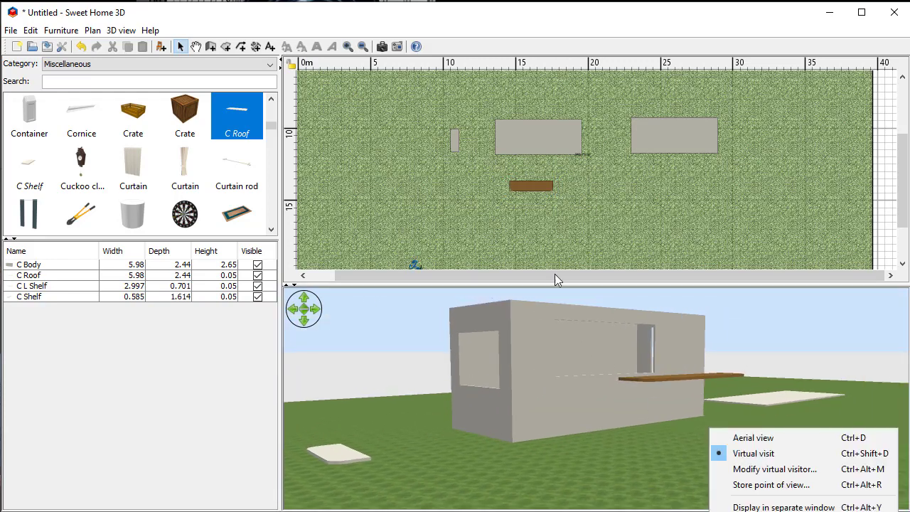
pyautogui.click(534, 185)
pyautogui.moveTo(534, 186); pyautogui.dragTo(534, 163)
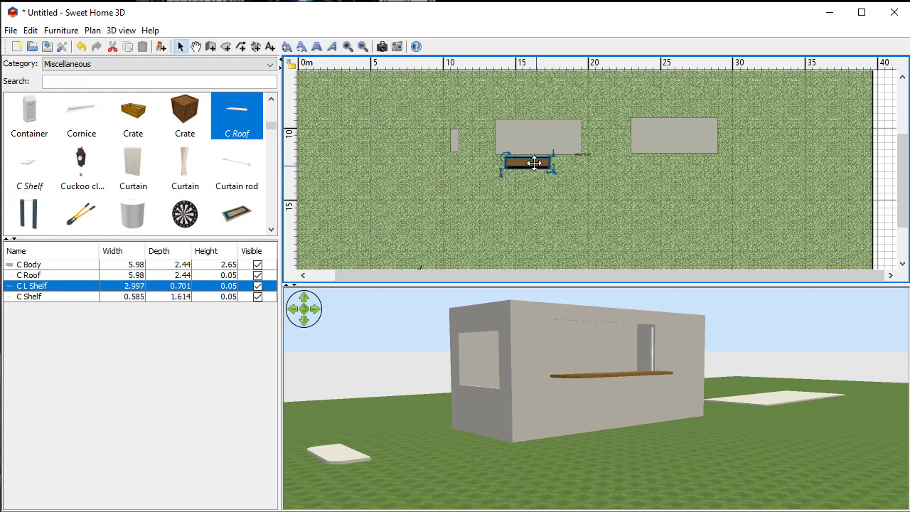
pyautogui.press('Up')
pyautogui.press('Up')
pyautogui.press('Up')
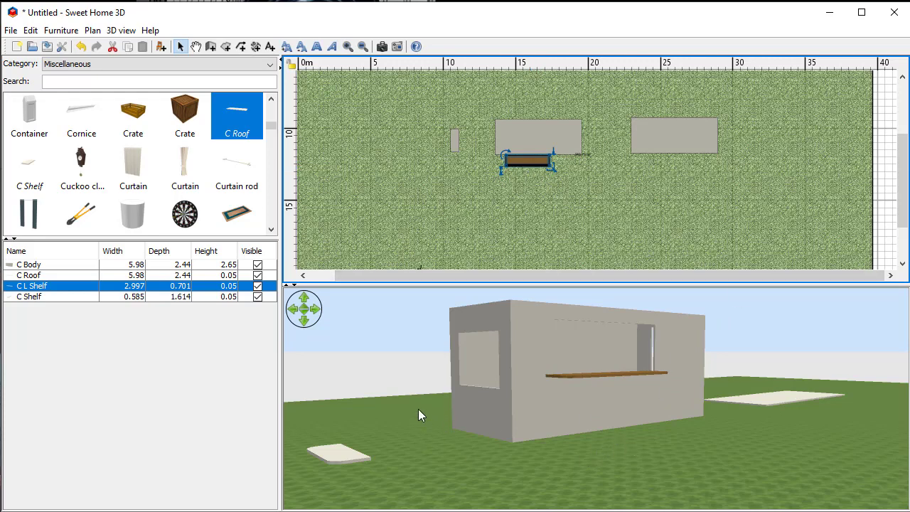
pyautogui.moveTo(399, 370); pyautogui.dragTo(436, 360)
pyautogui.rightClick(436, 360)
pyautogui.moveTo(394, 388); pyautogui.dragTo(398, 355)
pyautogui.click(116, 30)
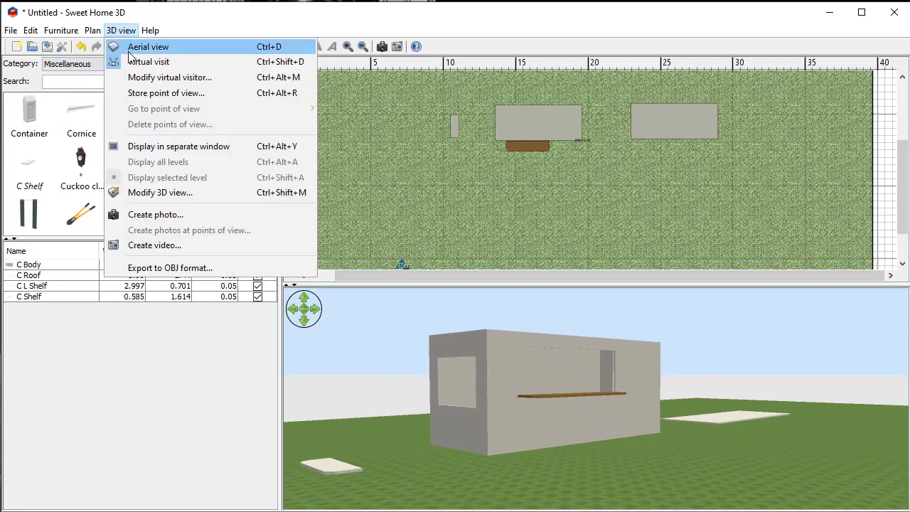
# Step: Switch to Aerial view and orbit the camera down toward the red container
pyautogui.click(136, 46)
pyautogui.moveTo(555, 447); pyautogui.dragTo(593, 431)
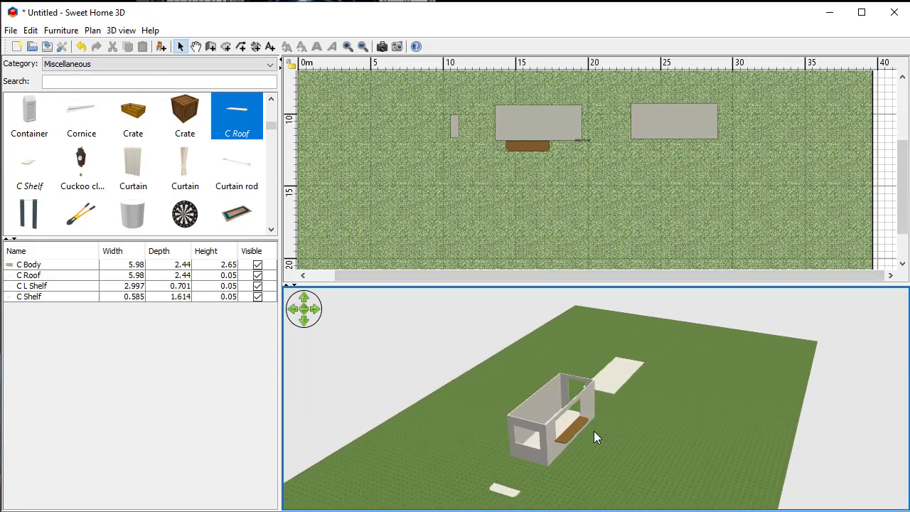
pyautogui.moveTo(619, 459); pyautogui.dragTo(472, 473)
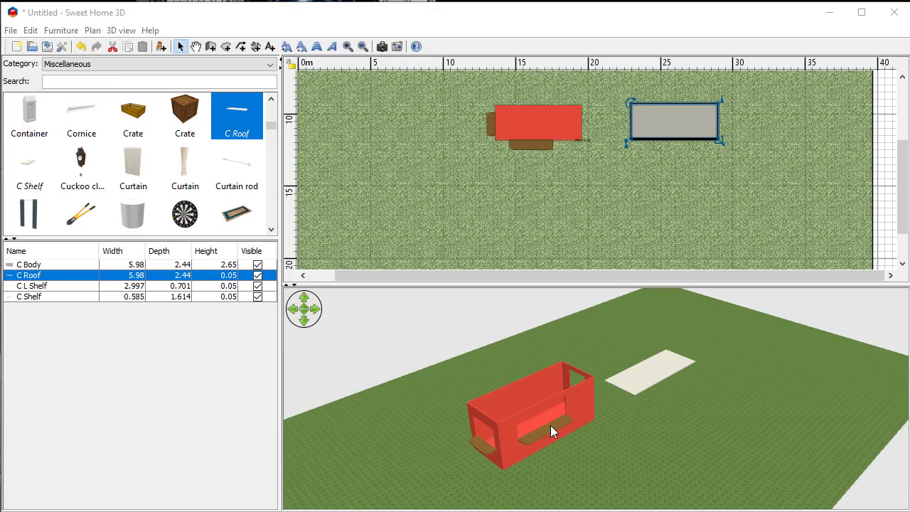
# Step: Set the C Roof to per-material colouring and give its default material a texture
pyautogui.doubleClick(666, 120)
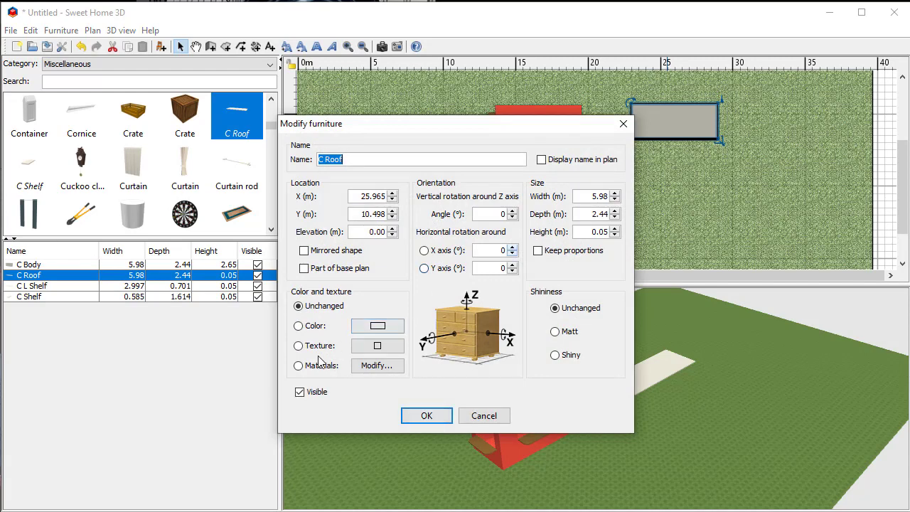
pyautogui.click(298, 366)
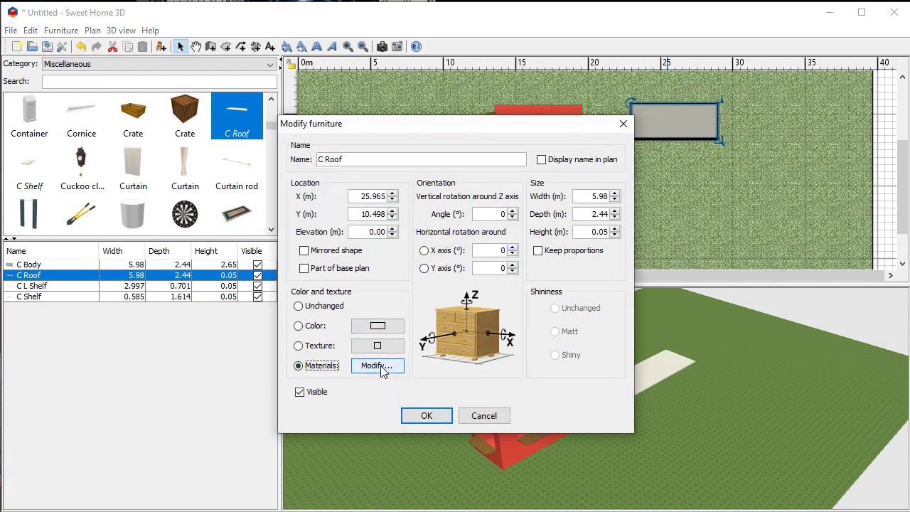
pyautogui.click(381, 366)
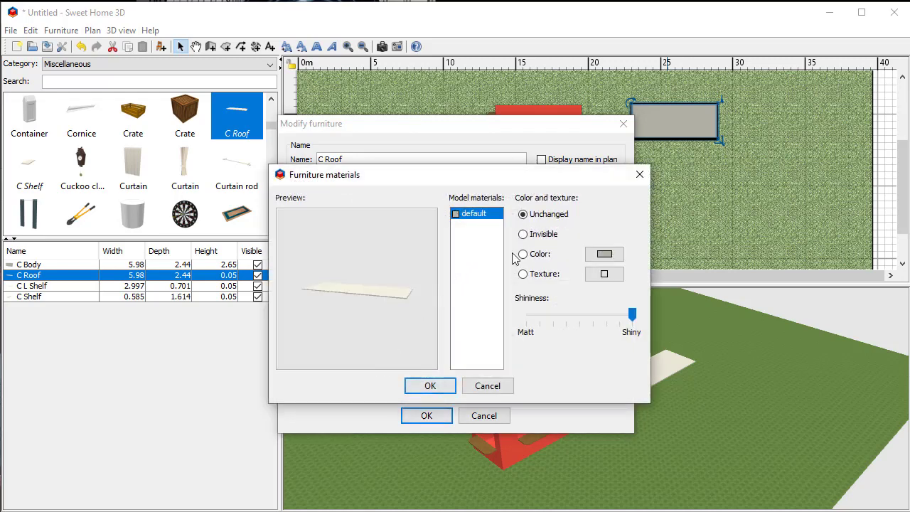
pyautogui.click(523, 275)
pyautogui.click(604, 273)
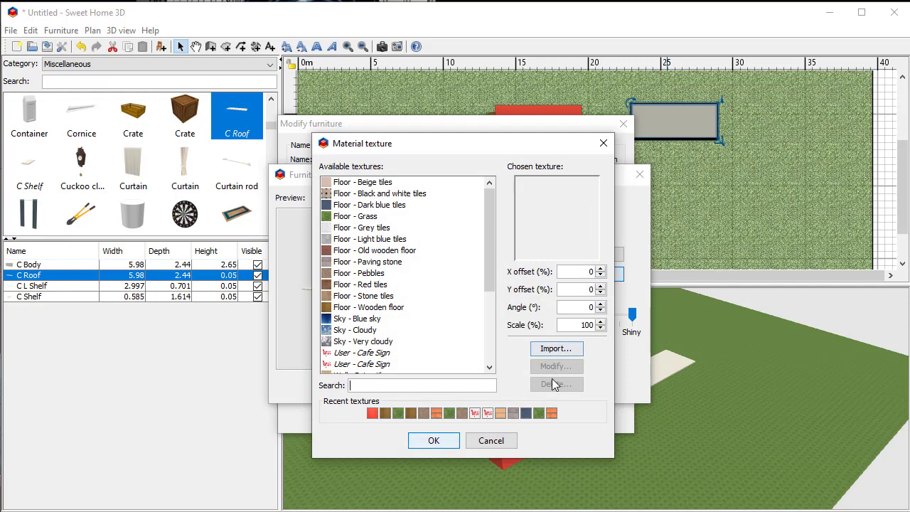
# Step: Import Cornflower-Blue-Plastisol-18E53.png as a new texture in the Wall category
pyautogui.click(555, 348)
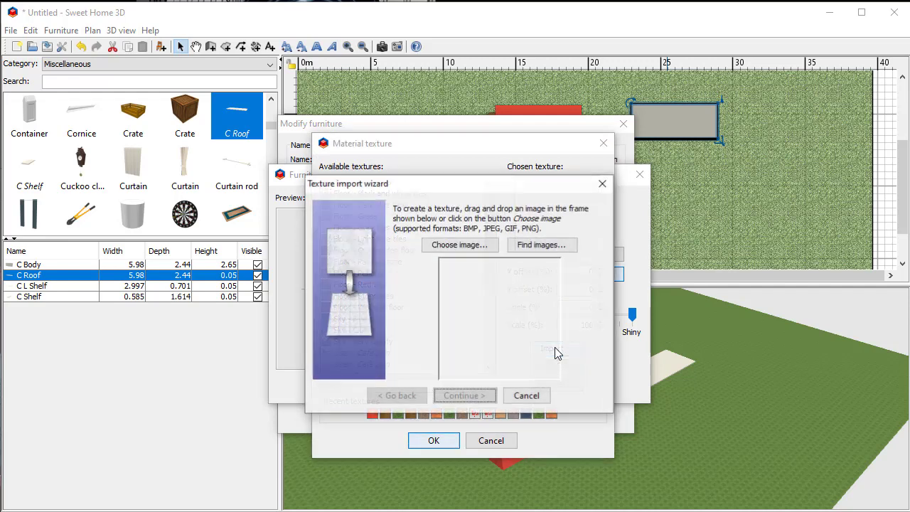
pyautogui.click(472, 244)
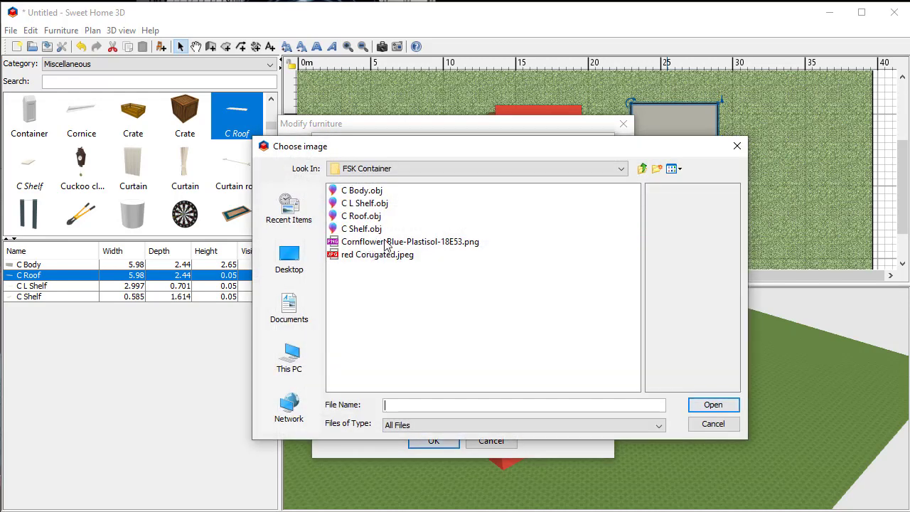
pyautogui.click(359, 242)
pyautogui.click(711, 403)
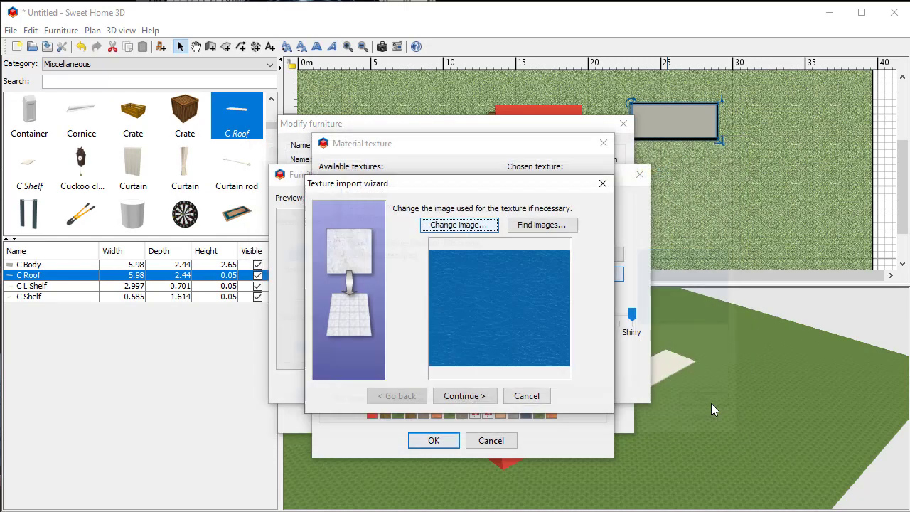
pyautogui.click(467, 398)
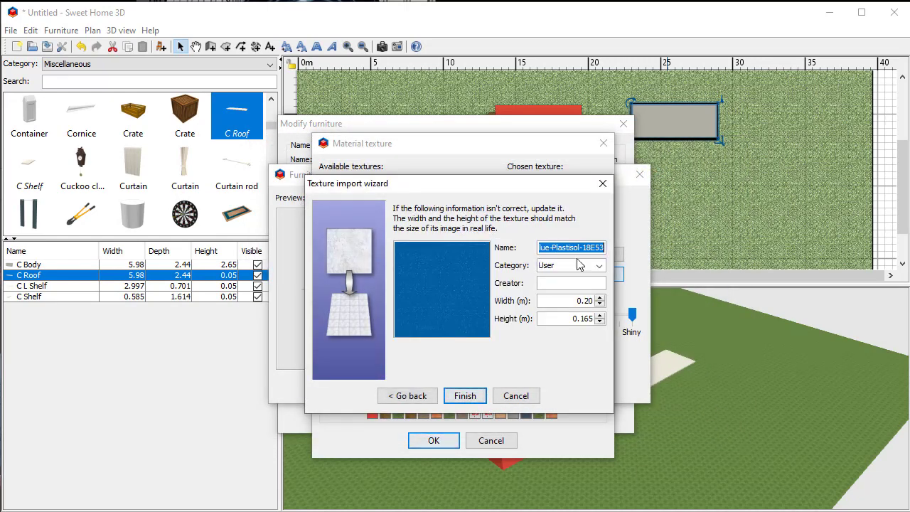
pyautogui.click(597, 267)
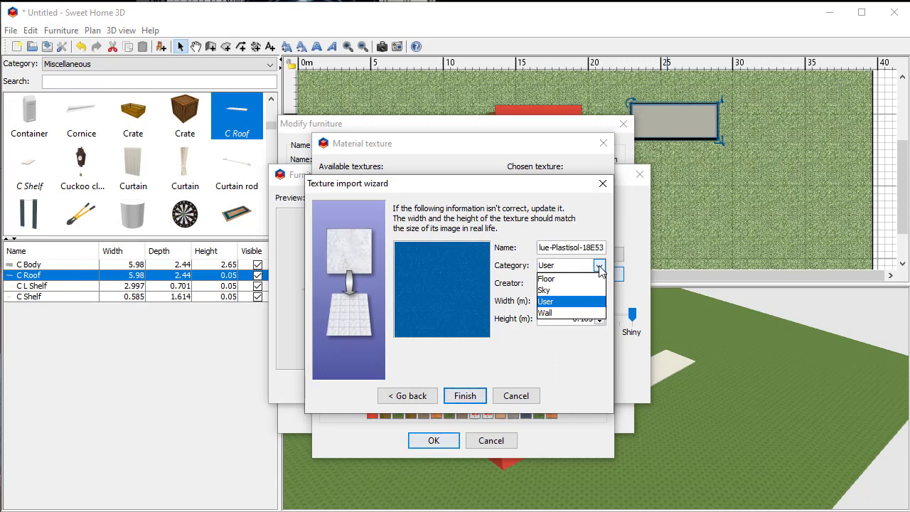
pyautogui.click(554, 313)
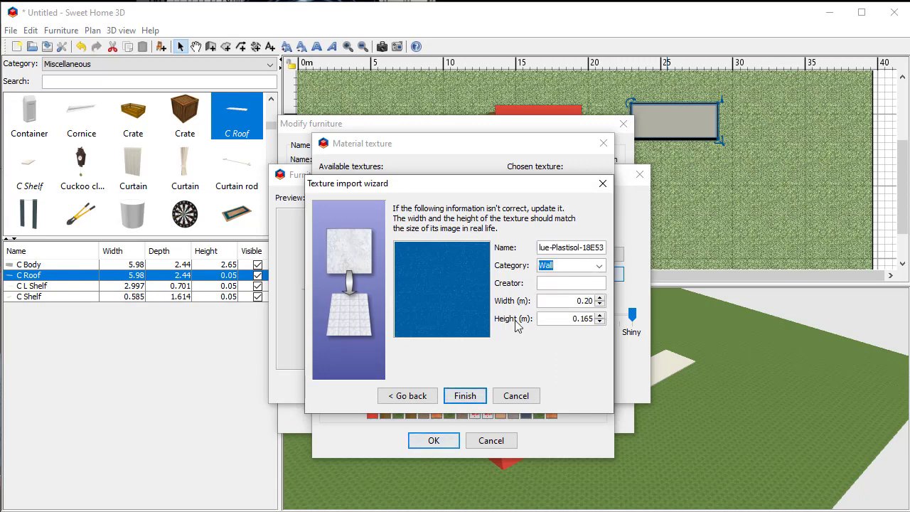
pyautogui.click(466, 396)
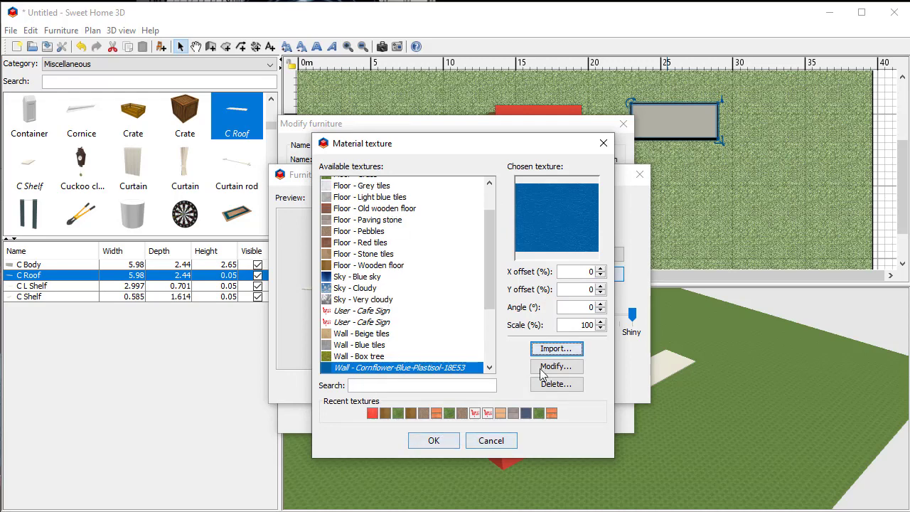
# Step: Apply the blue texture to the roof material and confirm all dialogs
pyautogui.click(434, 442)
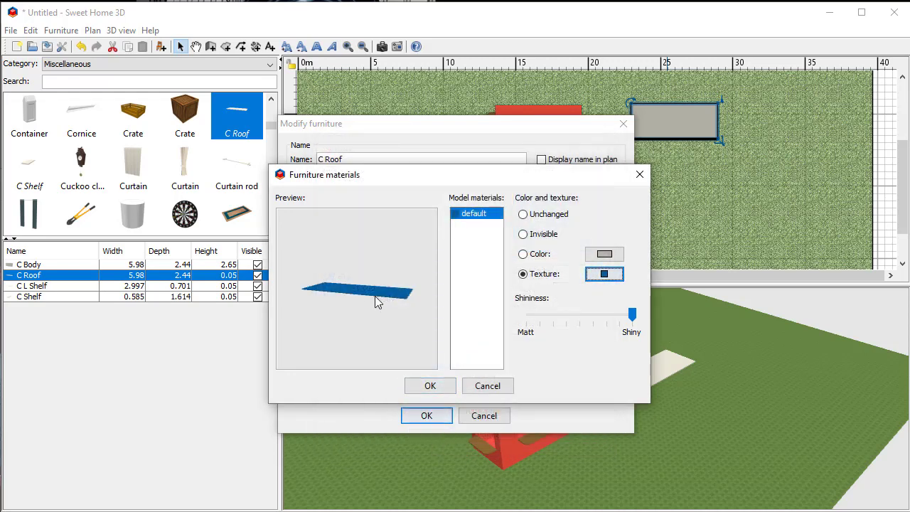
pyautogui.click(431, 386)
pyautogui.click(423, 416)
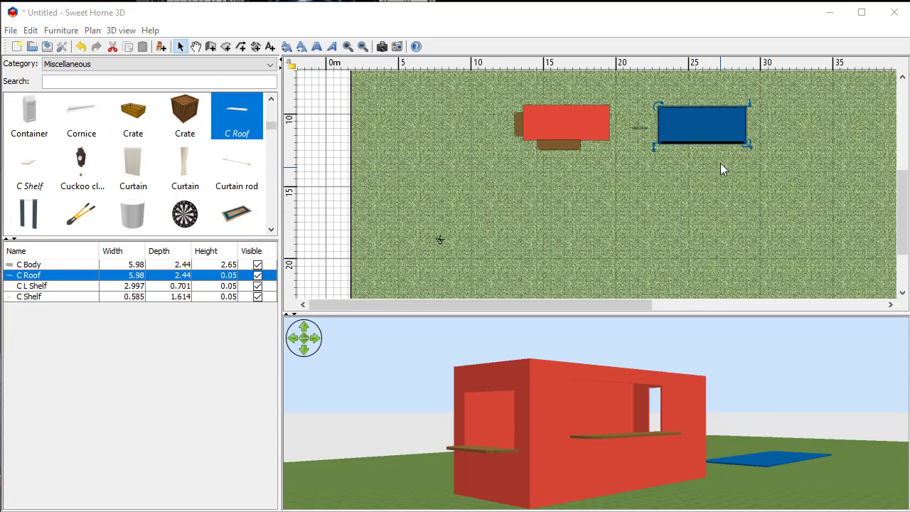
# Step: Drag the blue roof left beside the container, nudge it, and check the container's height
pyautogui.moveTo(718, 128); pyautogui.dragTo(674, 124)
pyautogui.press('Right')
pyautogui.press('Down')
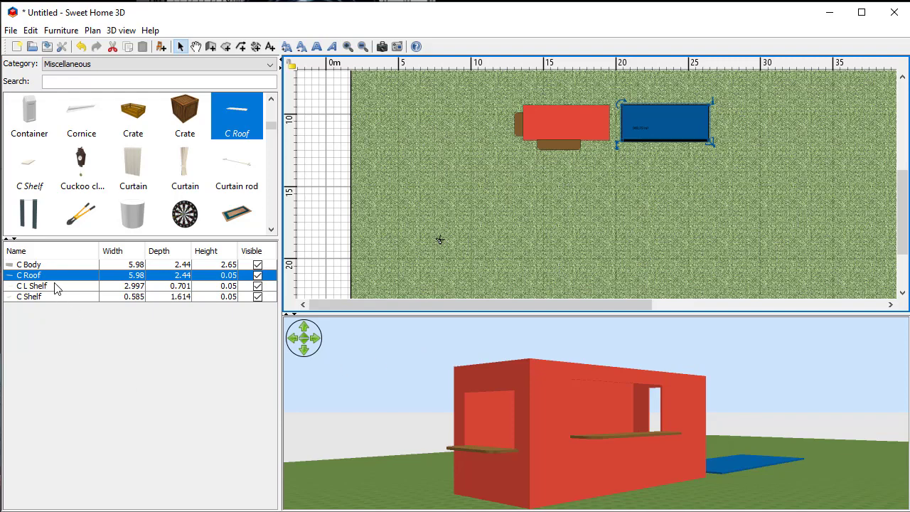
pyautogui.click(41, 265)
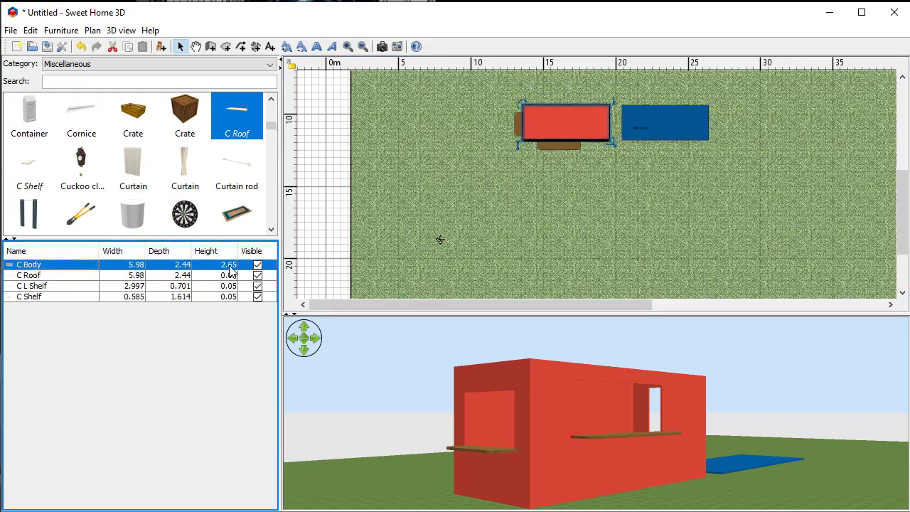
pyautogui.click(672, 117)
# Step: Raise the C Roof to 2.65 m elevation and move it onto the red container
pyautogui.doubleClick(671, 118)
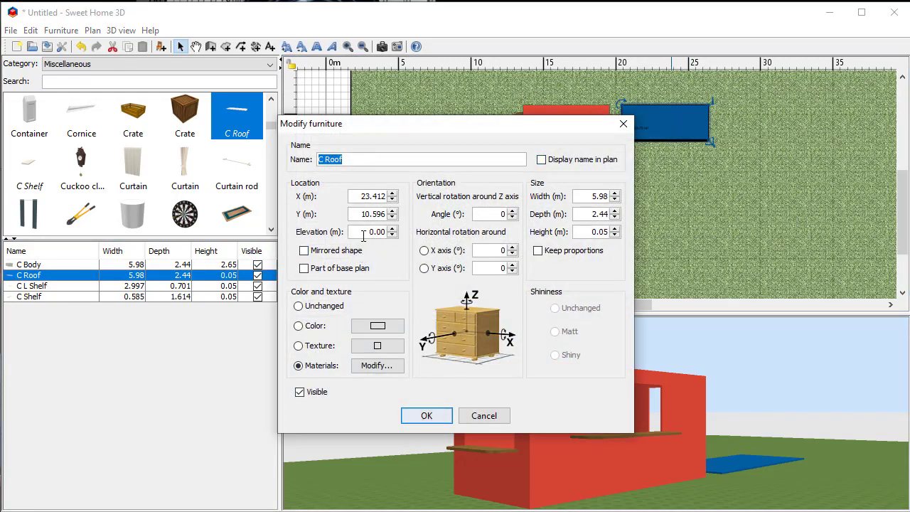
pyautogui.click(367, 232)
pyautogui.write('2.65')
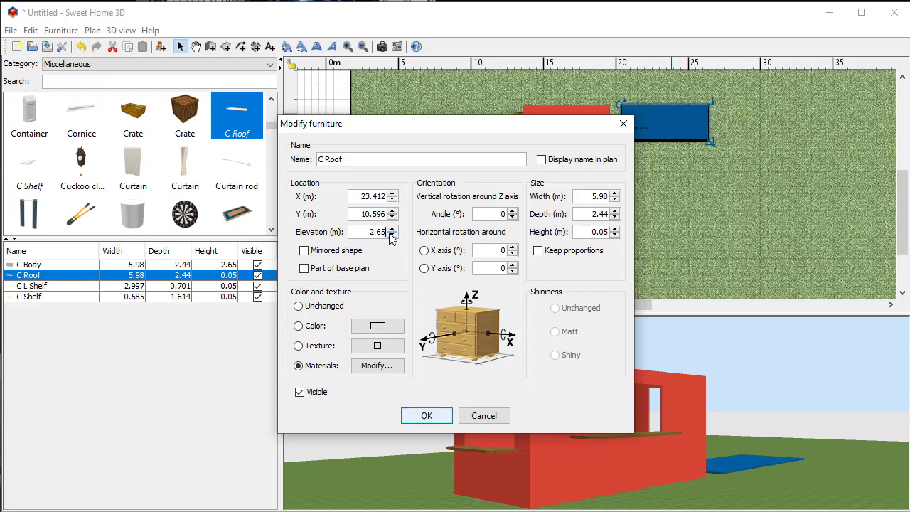
pyautogui.click(427, 416)
pyautogui.moveTo(685, 128); pyautogui.dragTo(587, 127)
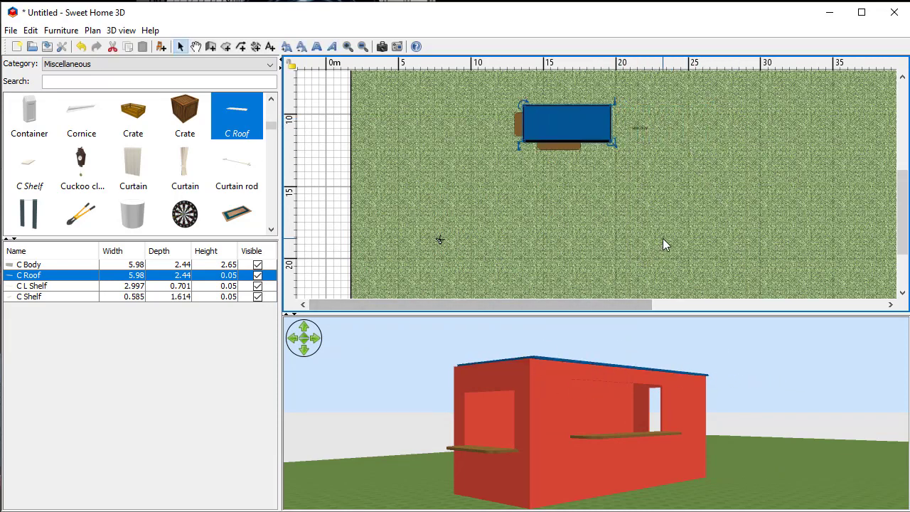
pyautogui.press('Left')
pyautogui.press('Left')
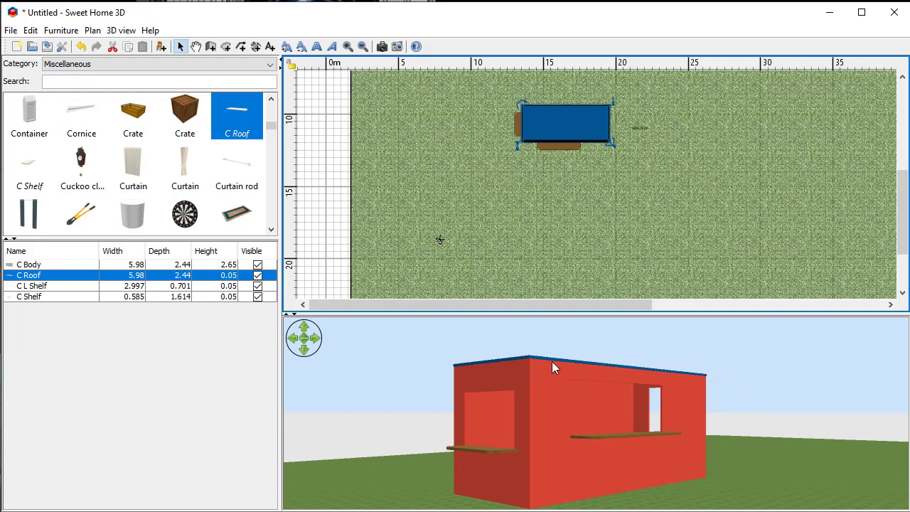
# Step: Switch to aerial view, orbit around the roofed container, then hide C Roof to reveal the shelves
pyautogui.click(121, 31)
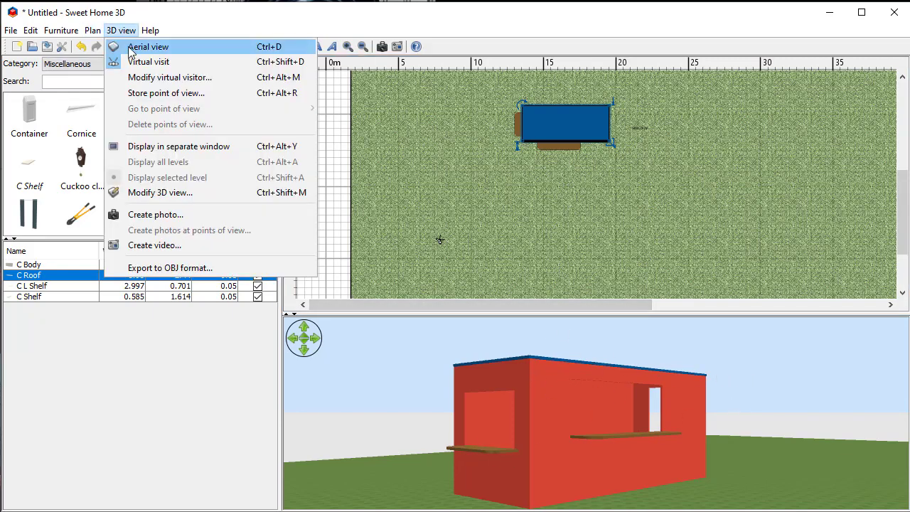
pyautogui.click(140, 49)
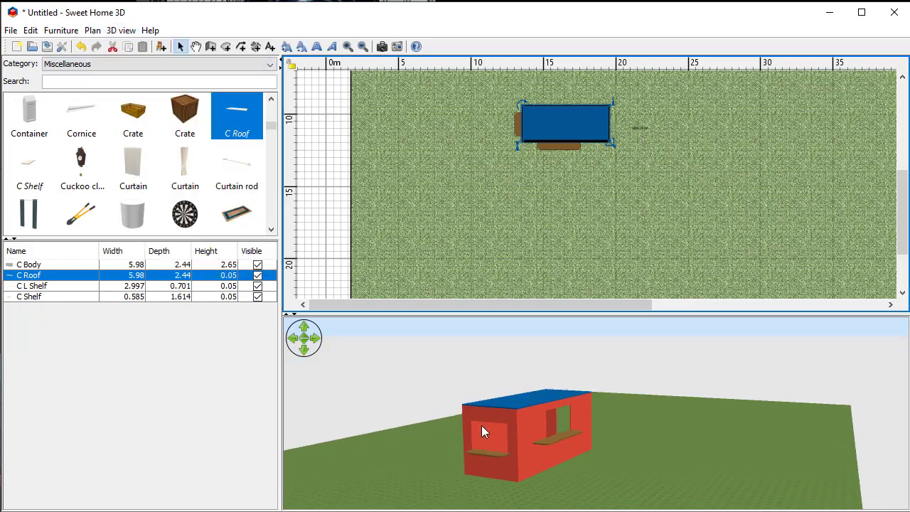
pyautogui.moveTo(642, 461); pyautogui.dragTo(574, 481)
pyautogui.moveTo(575, 487); pyautogui.dragTo(595, 480, button='right')
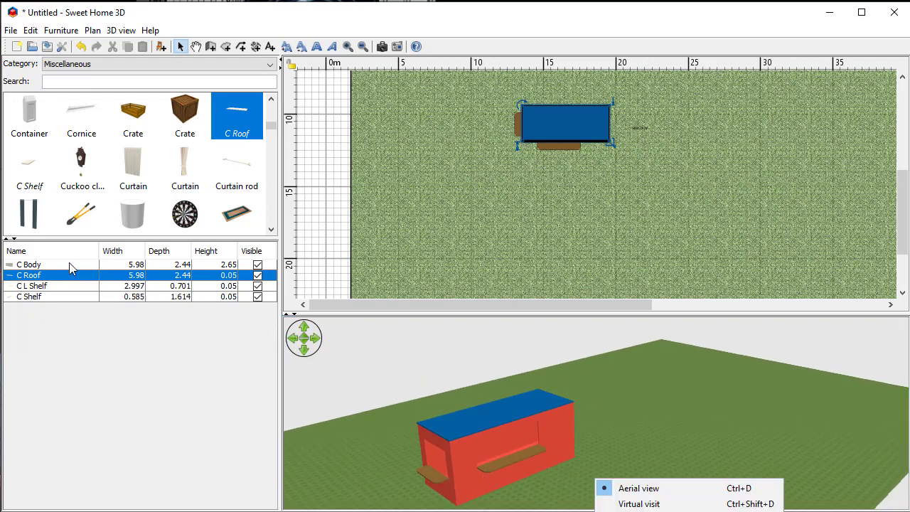
pyautogui.click(258, 276)
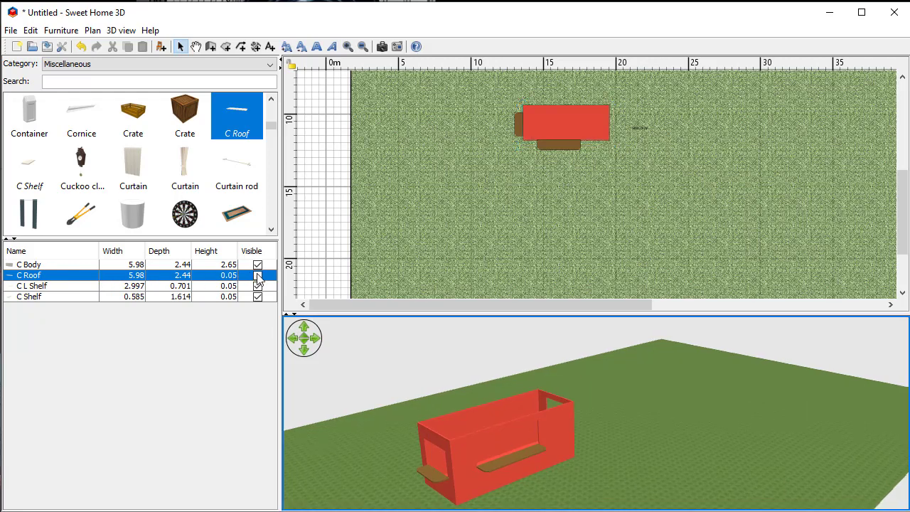